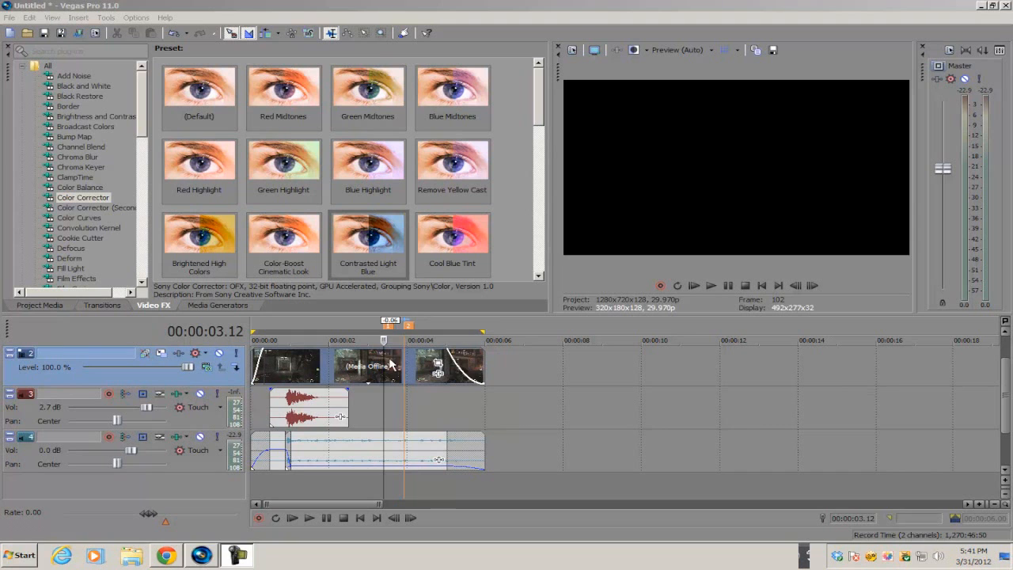
click(388, 364)
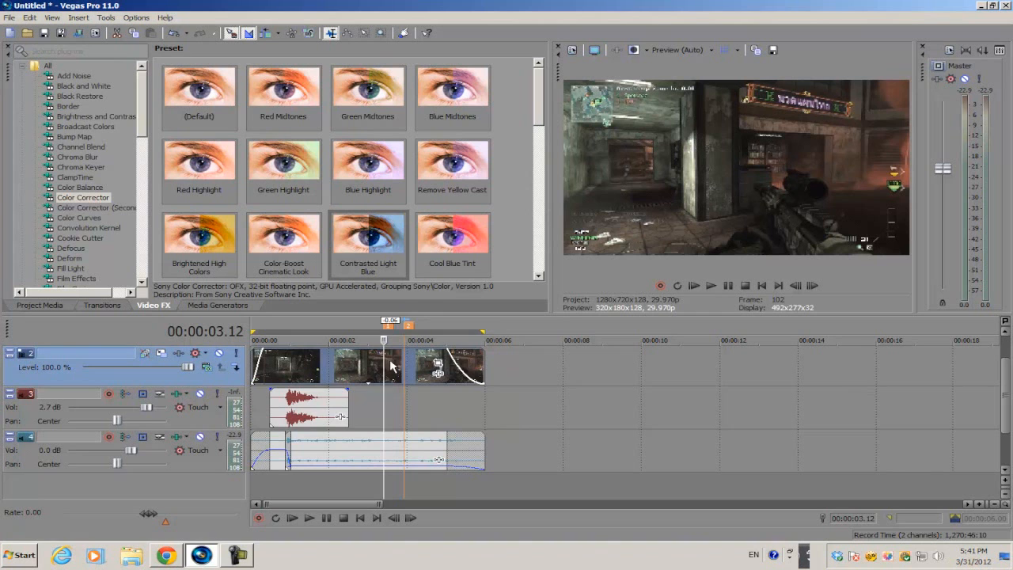
scroll(400, 369, up, 4)
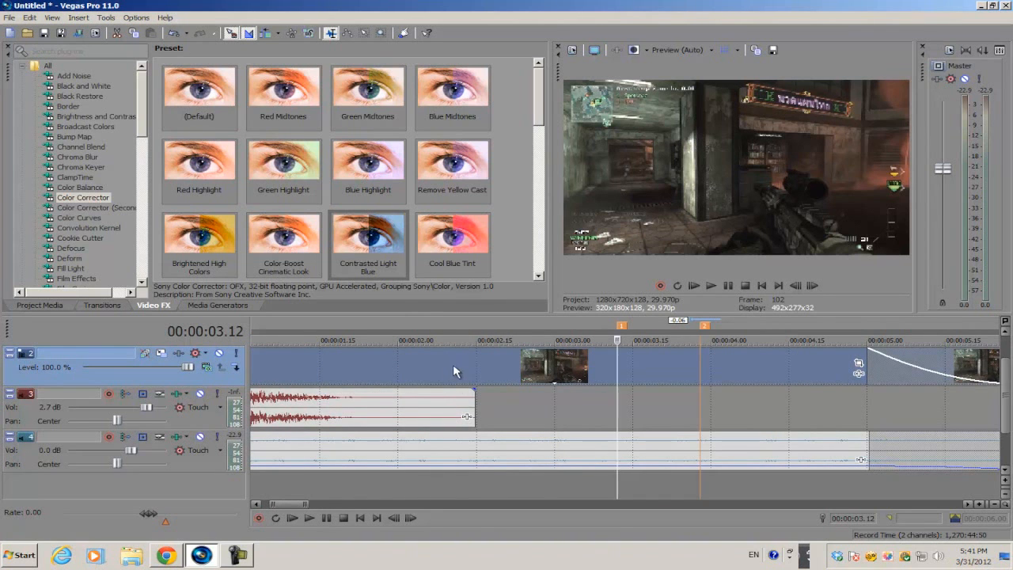
scroll(453, 364, down, 3)
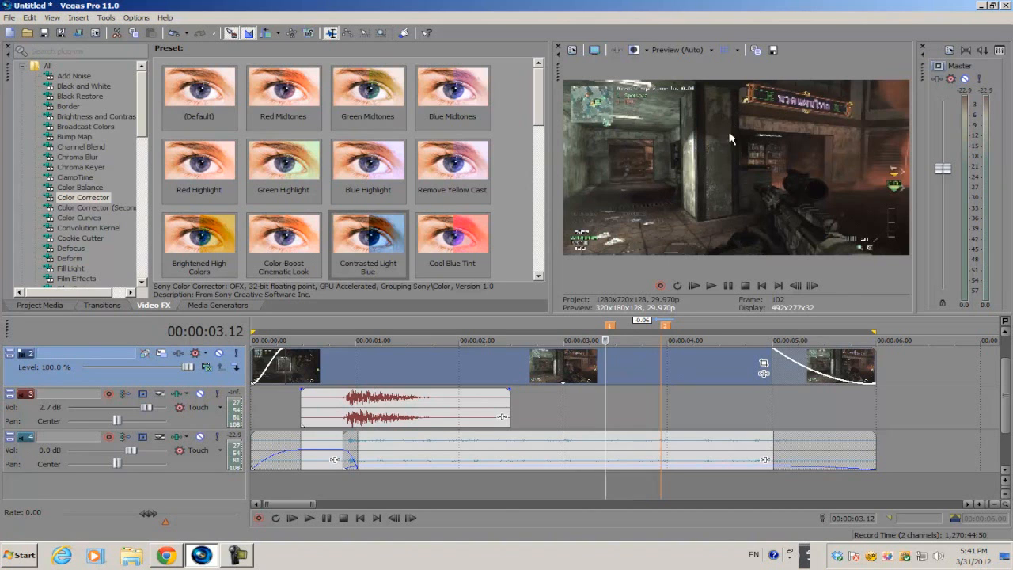
click(814, 285)
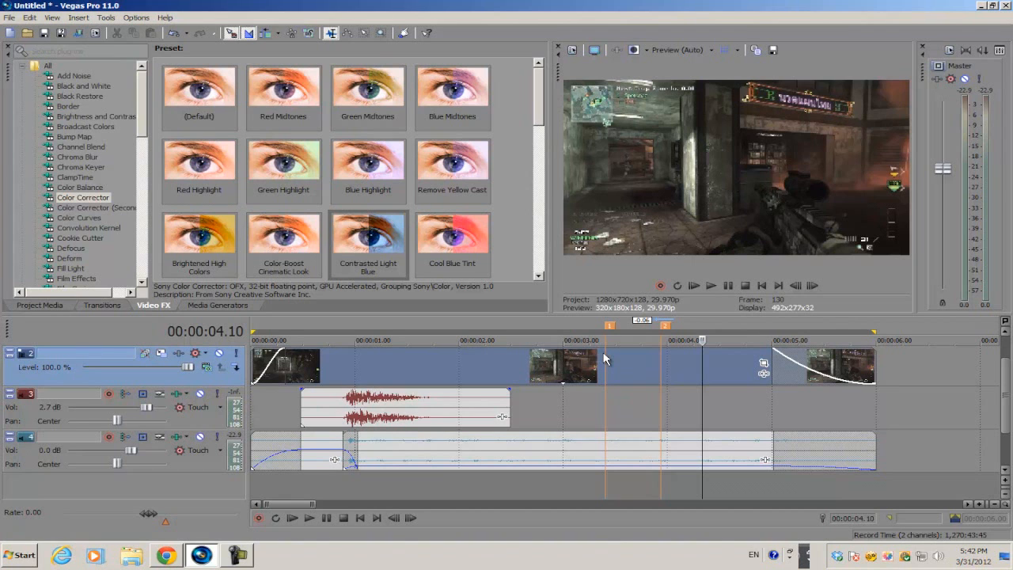
scroll(601, 354, down, 5)
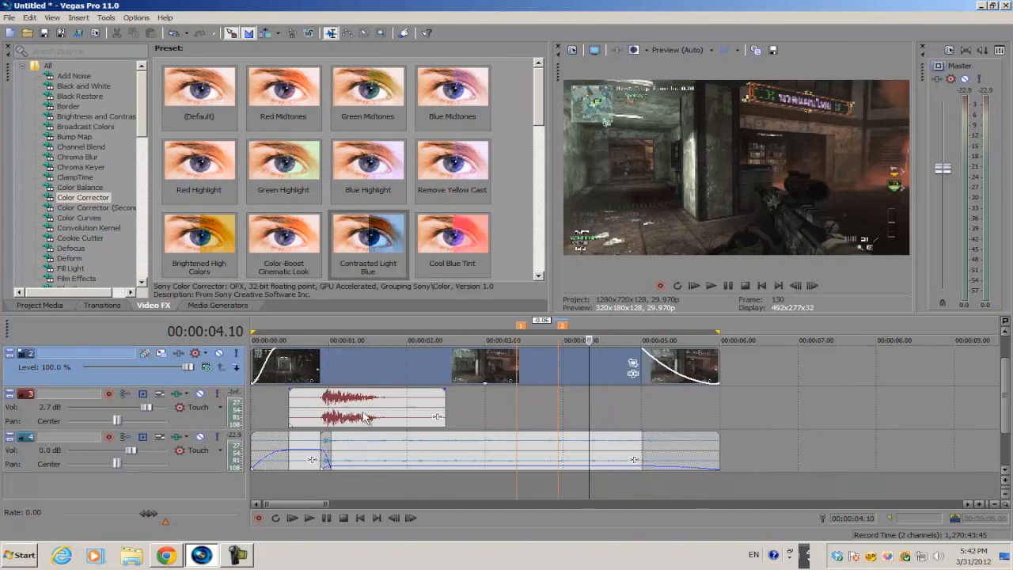
Lower the gain of the short sound event on the first audio track below the video
click(339, 376)
scroll(339, 375, up, 5)
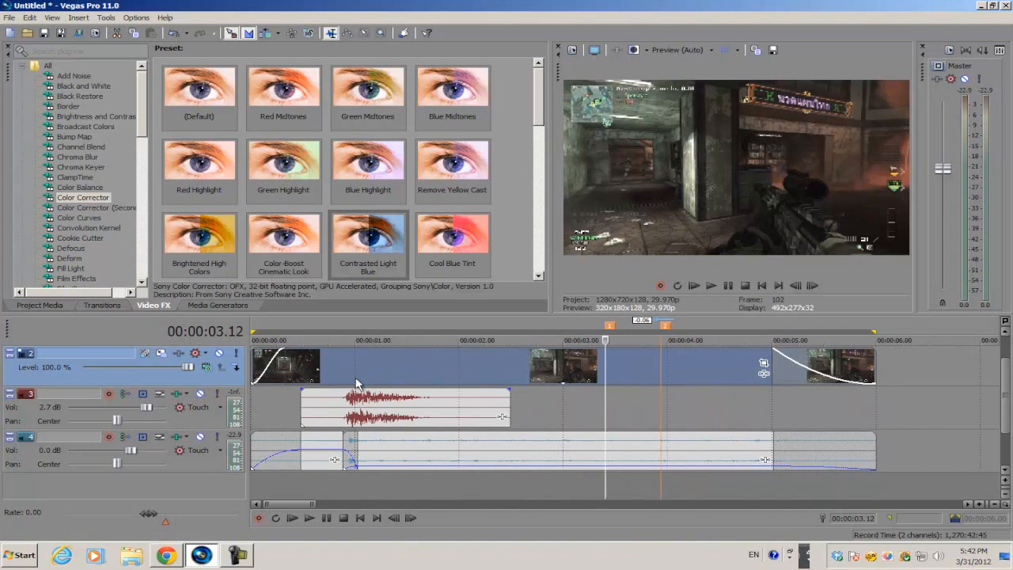
drag(377, 391, 377, 404)
scroll(611, 379, down, 3)
Insert a new video track above the gameplay clip and place a copy of the clip on it at the same time position
right_click(498, 377)
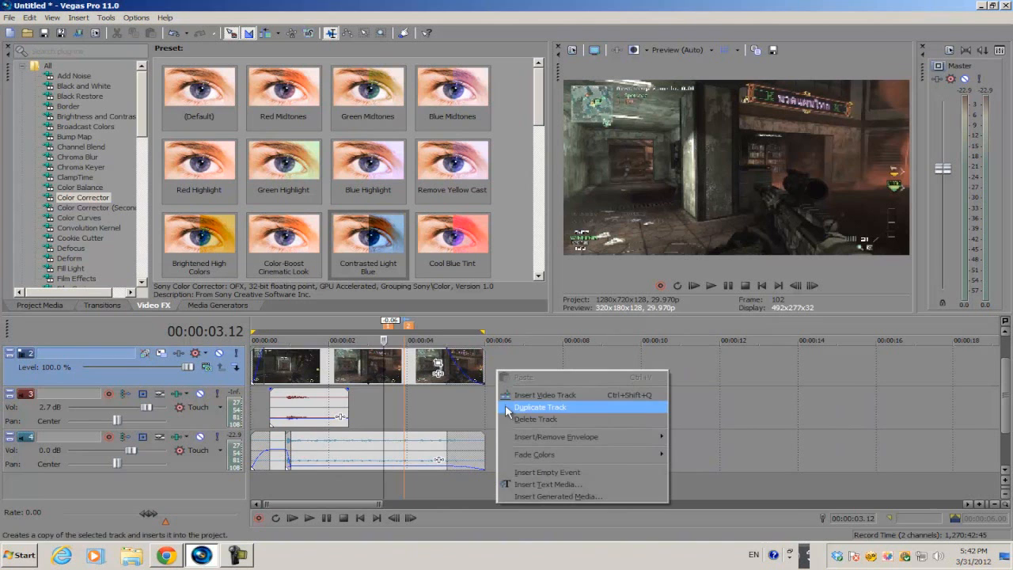
click(514, 398)
scroll(445, 401, up, 3)
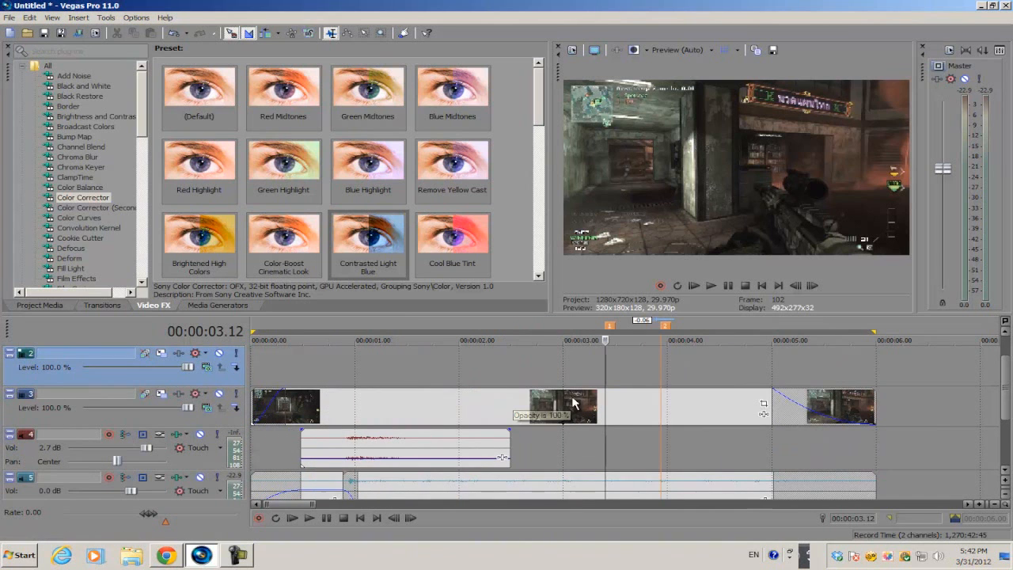
click(510, 410)
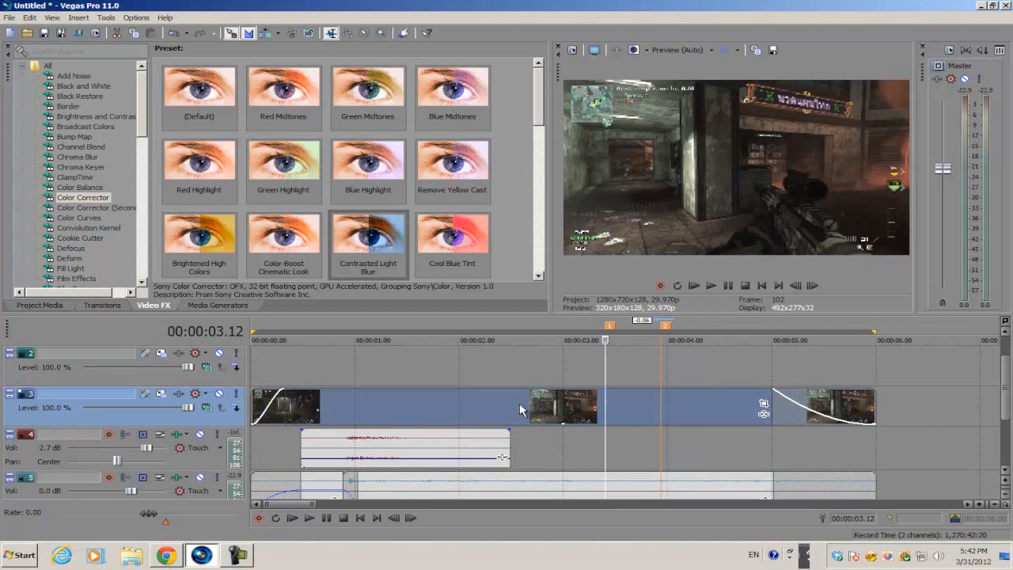
drag(520, 405, 523, 364)
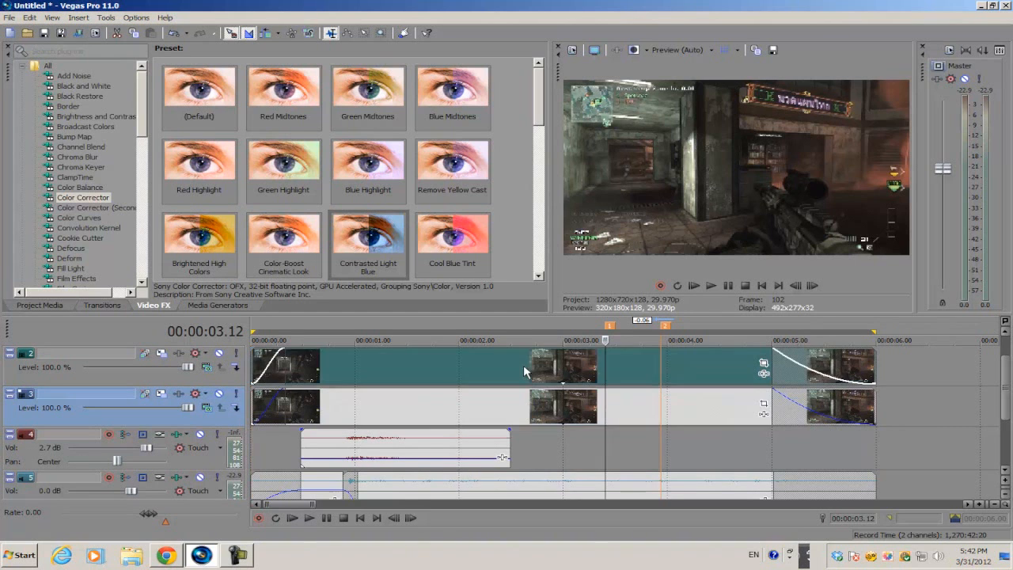
Split the copied clip on the upper video track at 00:00:03.08 and delete the part before the split
click(532, 399)
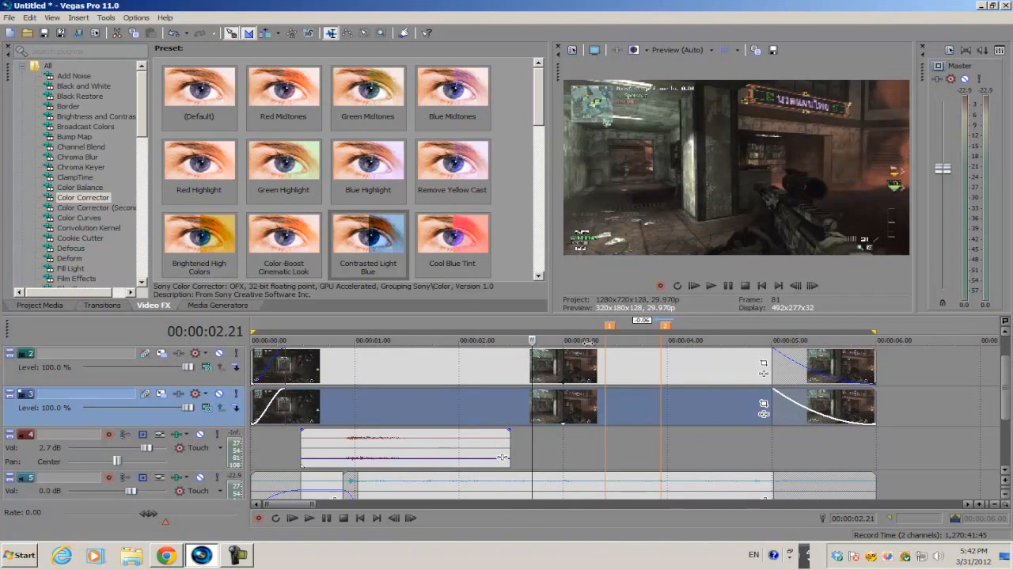
click(593, 369)
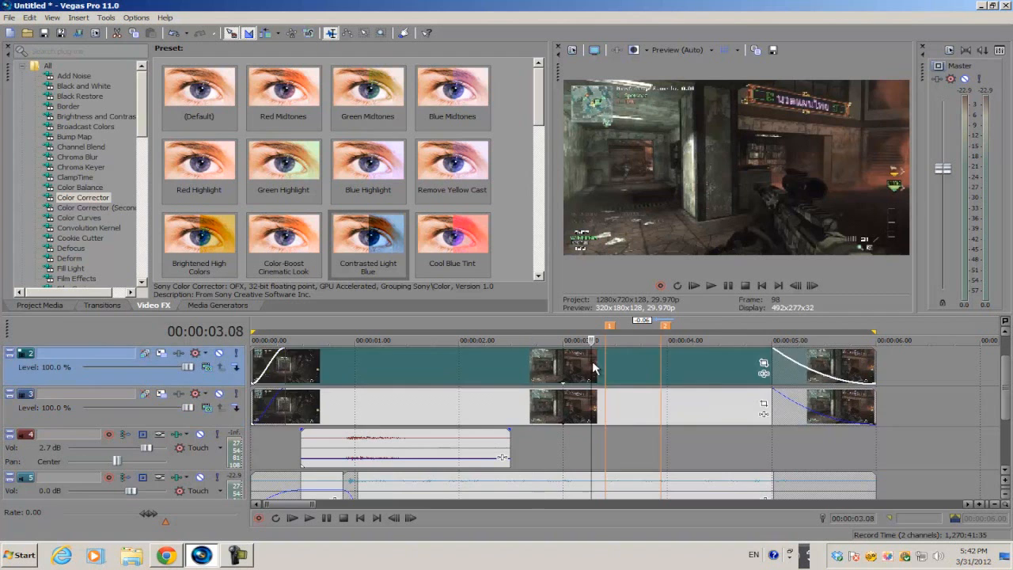
scroll(590, 372, up, 4)
scroll(575, 378, down, 3)
click(533, 371)
click(581, 376)
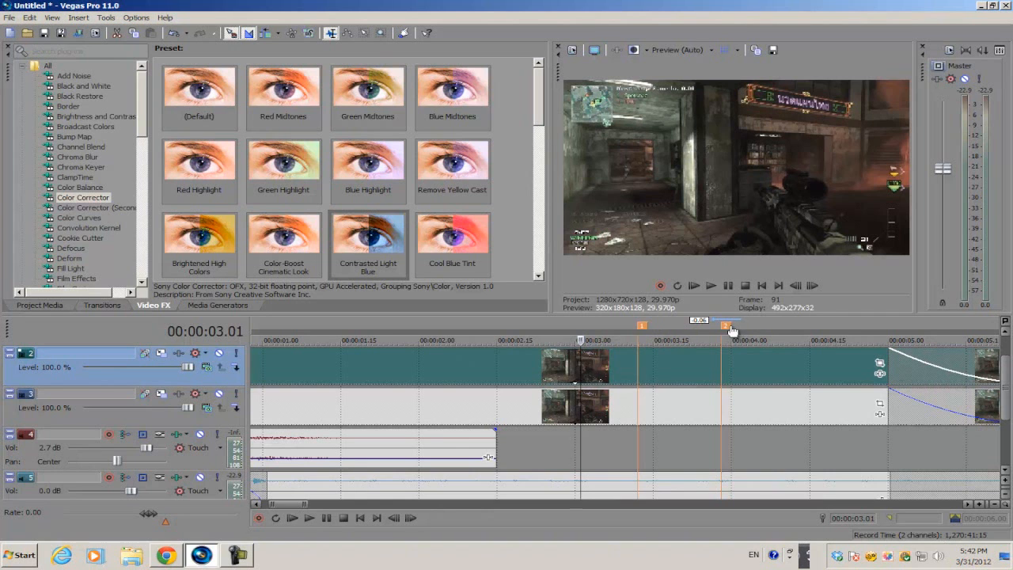
click(607, 358)
click(622, 364)
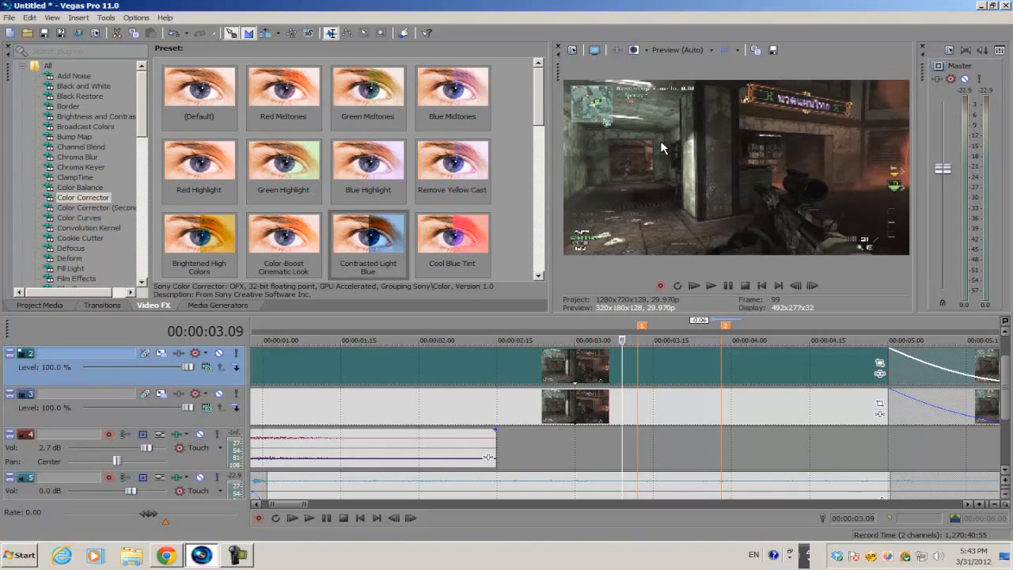
click(617, 372)
right_click(551, 369)
click(599, 178)
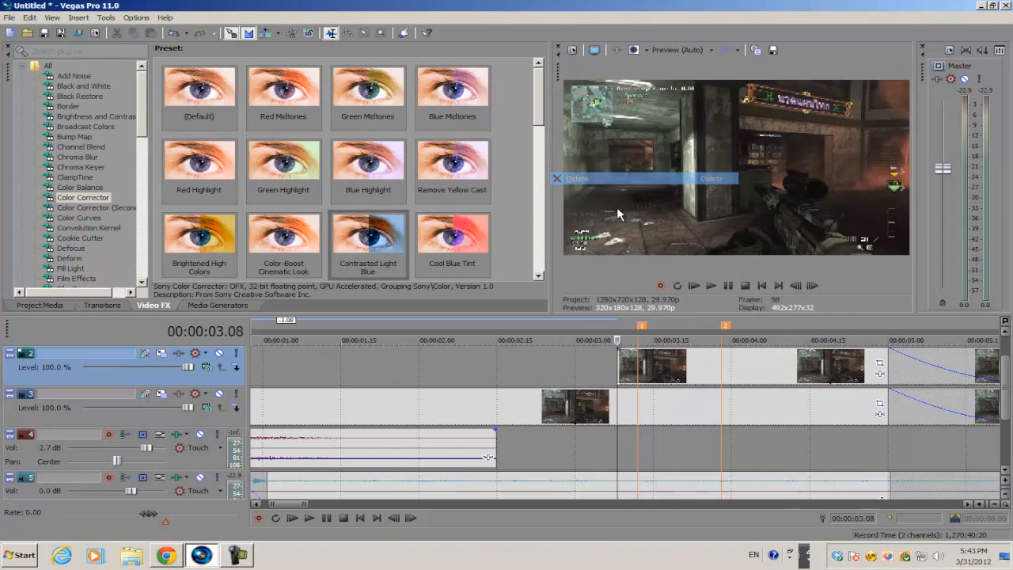
Split the upper track's clip at 00:00:03.16 and delete the part after the split
click(652, 367)
scroll(651, 367, up, 4)
key(Right)
key(Right)
key(Right)
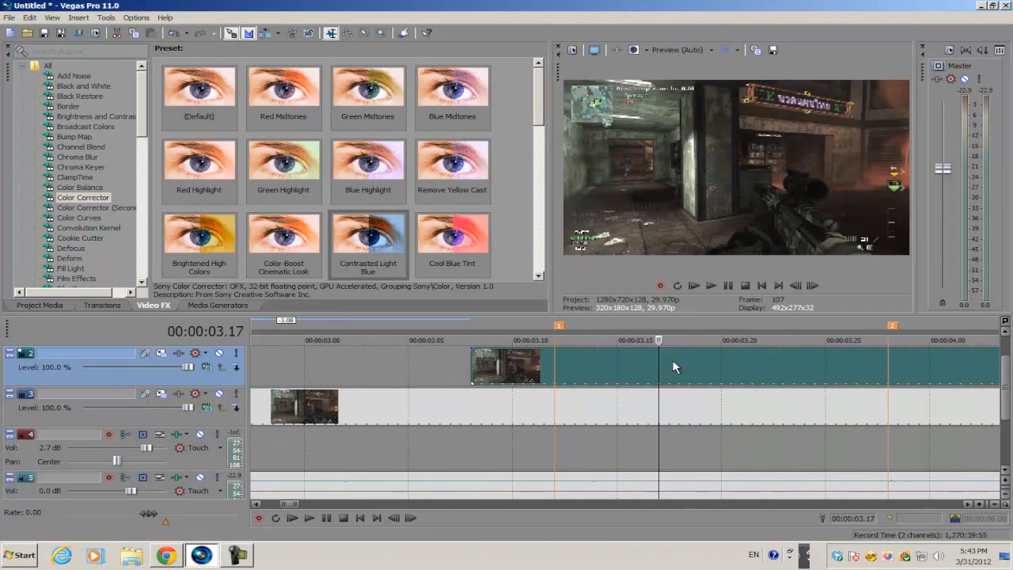
scroll(645, 360, down, 4)
scroll(606, 372, up, 4)
key(Left)
key(Left)
key(s)
right_click(610, 372)
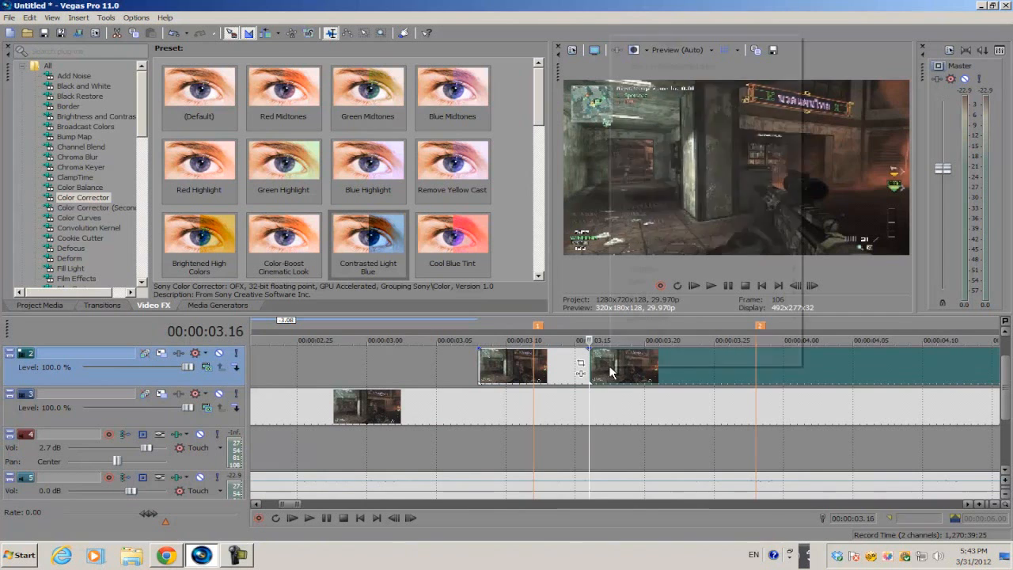
click(645, 186)
key(ctrl+z)
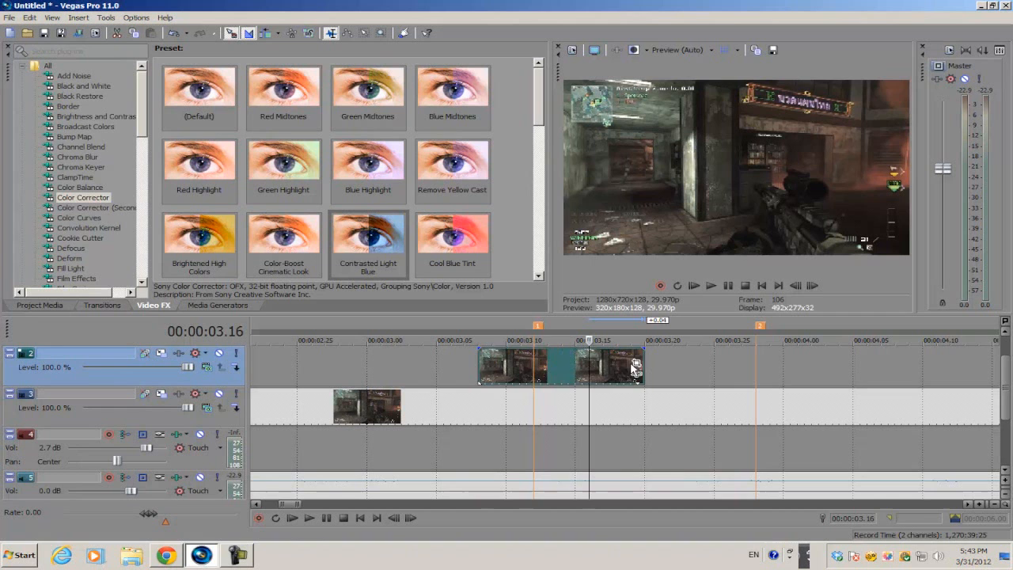
Trim the end of the short upper clip to 00:00:03.16 and try a short fade-in at its start
drag(644, 366, 599, 368)
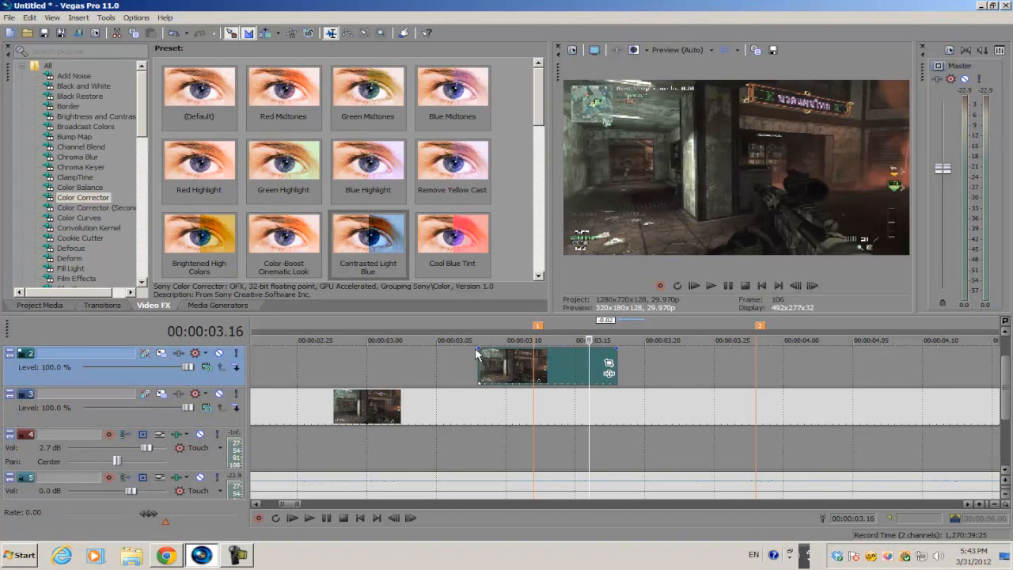
drag(480, 349, 503, 356)
drag(616, 367, 589, 368)
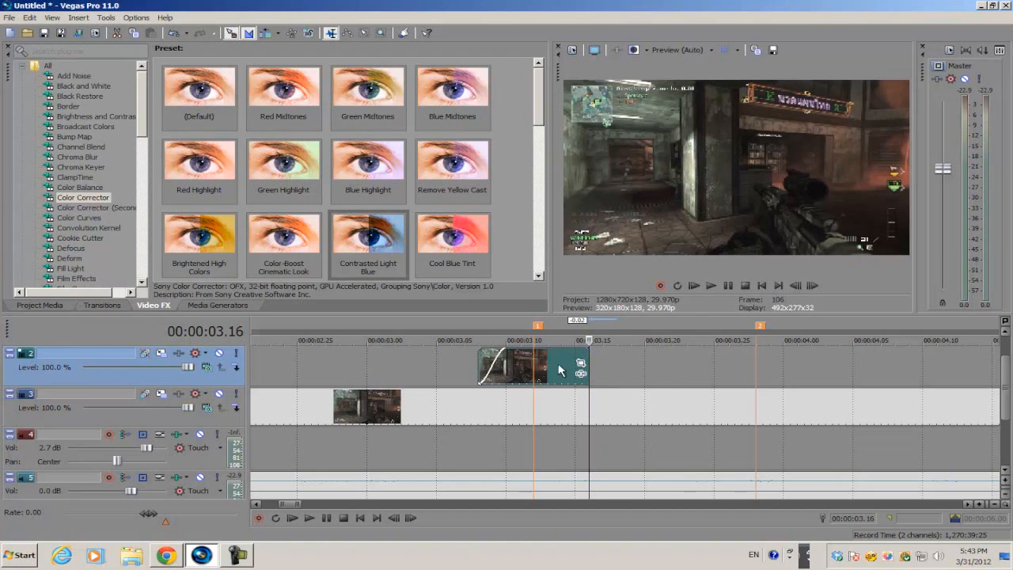
click(494, 366)
scroll(494, 365, up, 3)
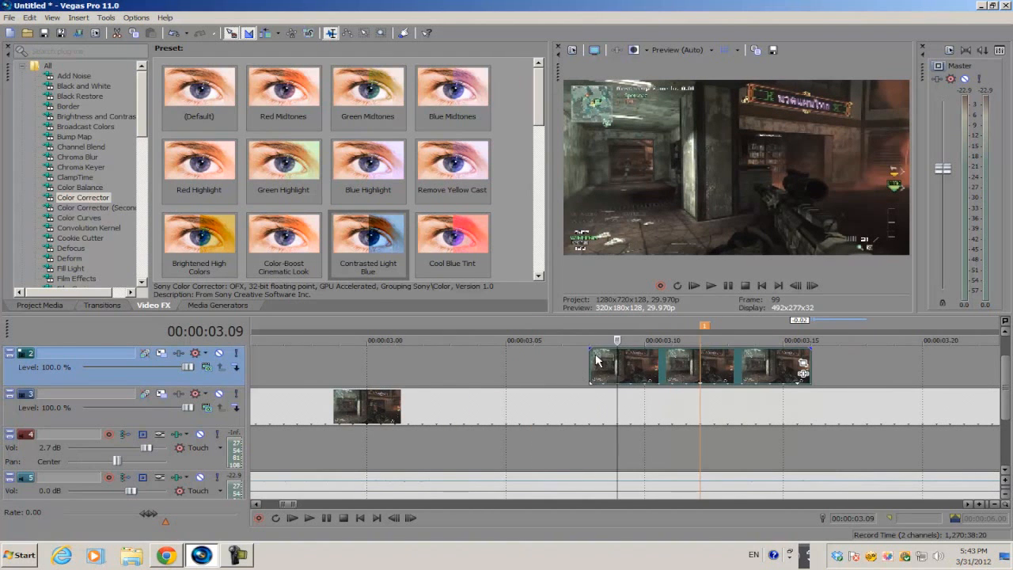
drag(592, 349, 643, 353)
scroll(680, 370, down, 1)
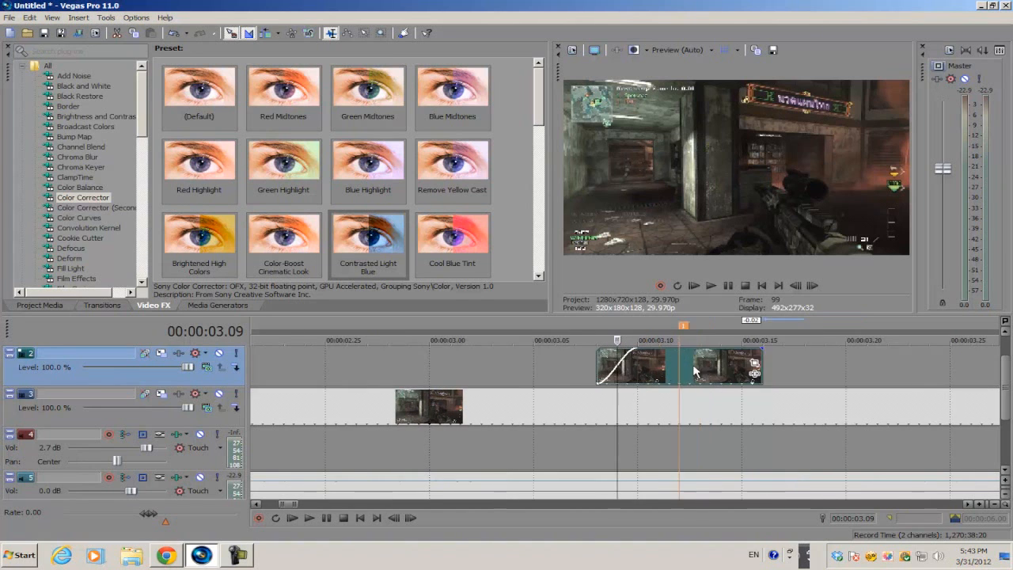
Open Event Pan/Crop for the short upper clip and enable its mask
click(755, 366)
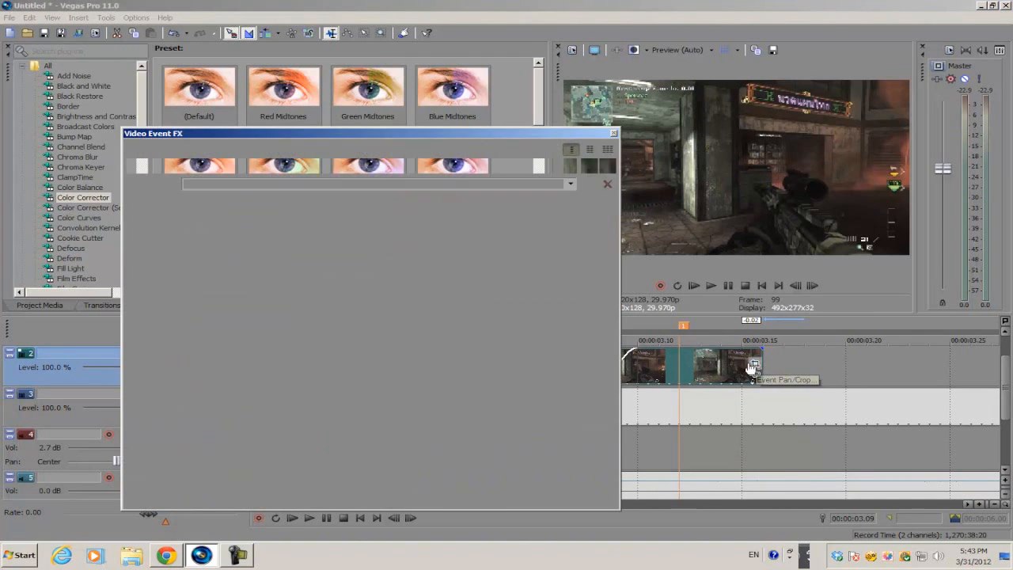
click(136, 474)
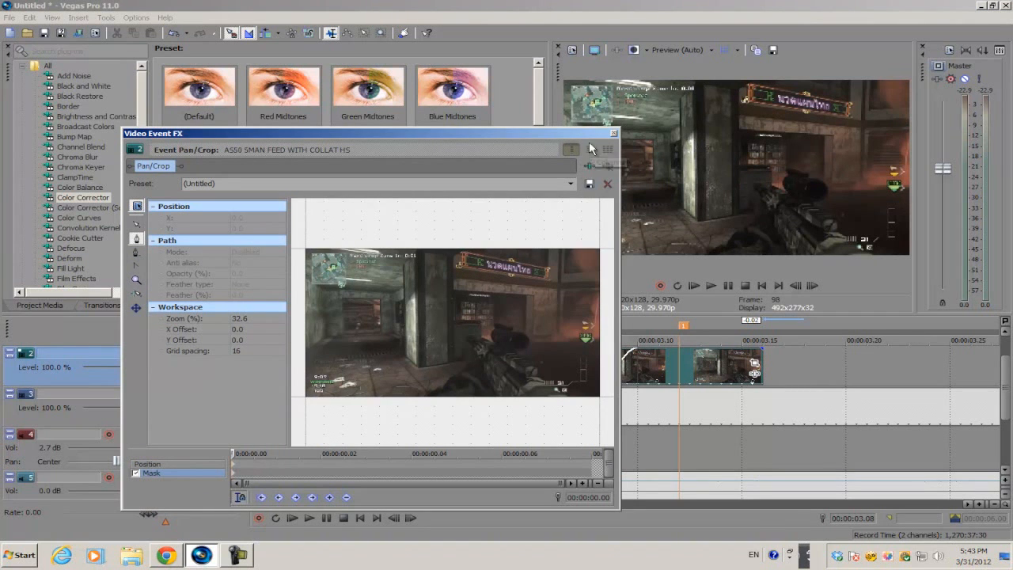
drag(579, 133, 653, 115)
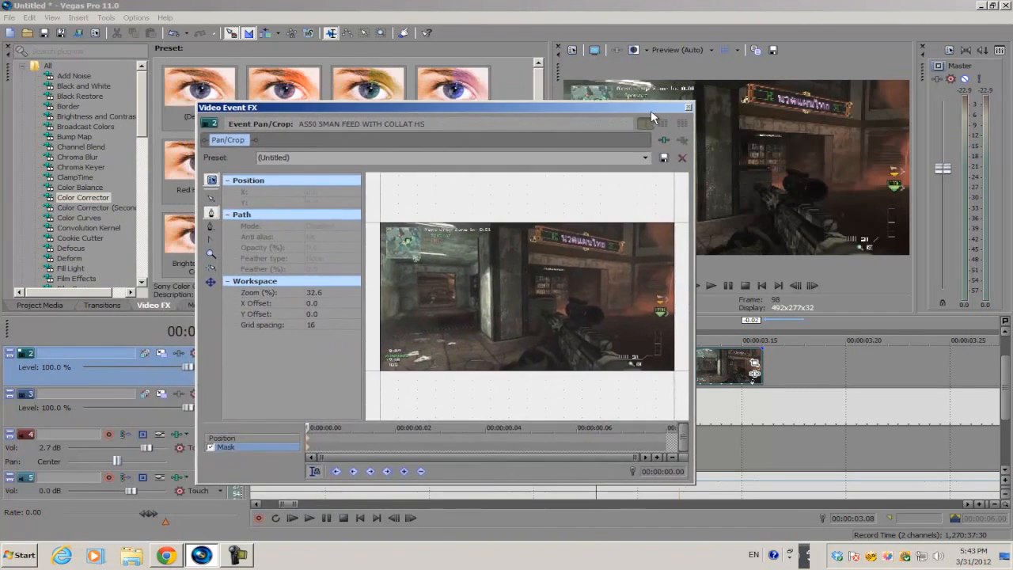
Draw a closed four-point mask around the right-hand face of the concrete pillar, from its base to the frame's top edge
click(210, 200)
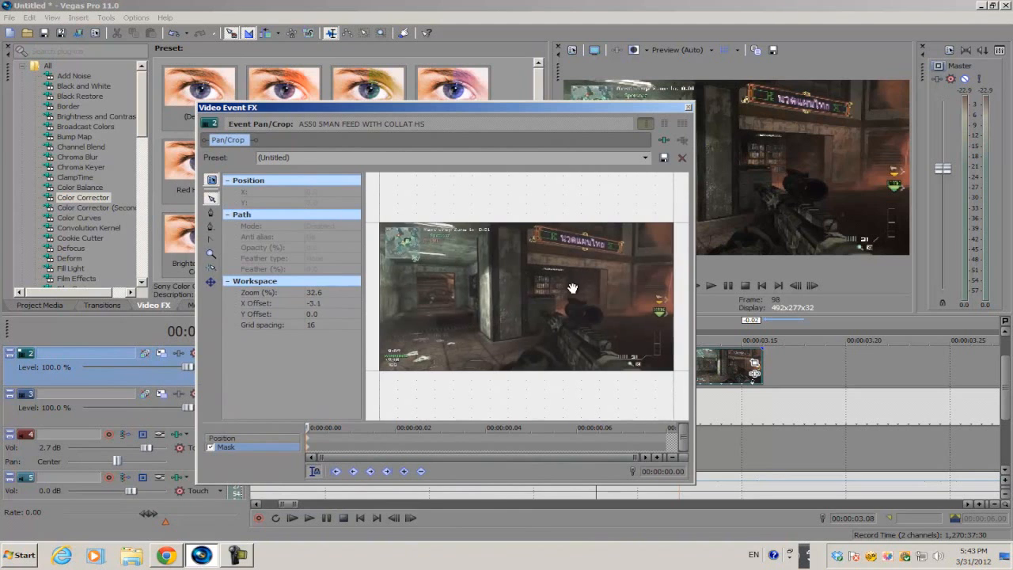
scroll(504, 291, up, 4)
scroll(524, 323, up, 2)
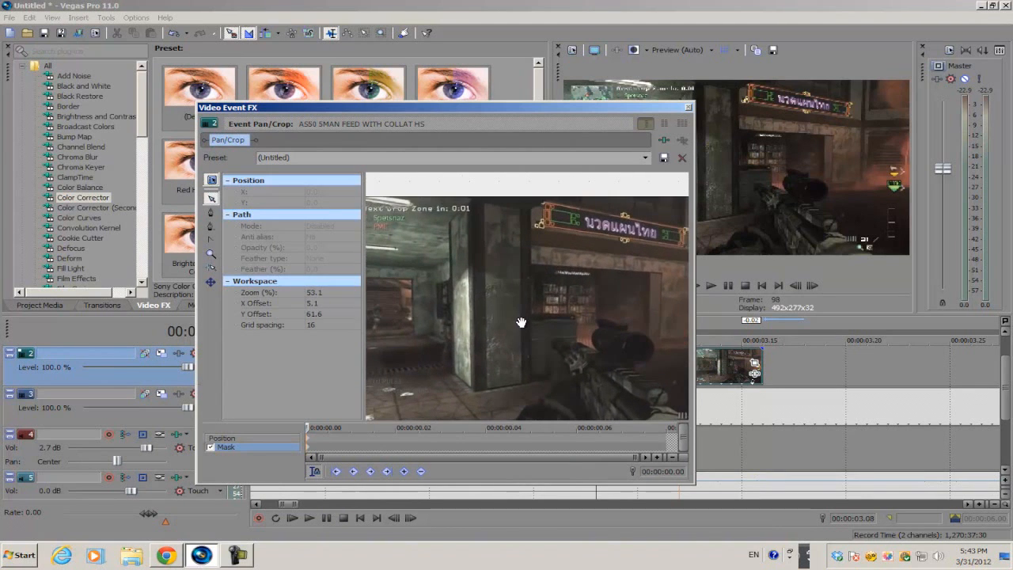
click(211, 215)
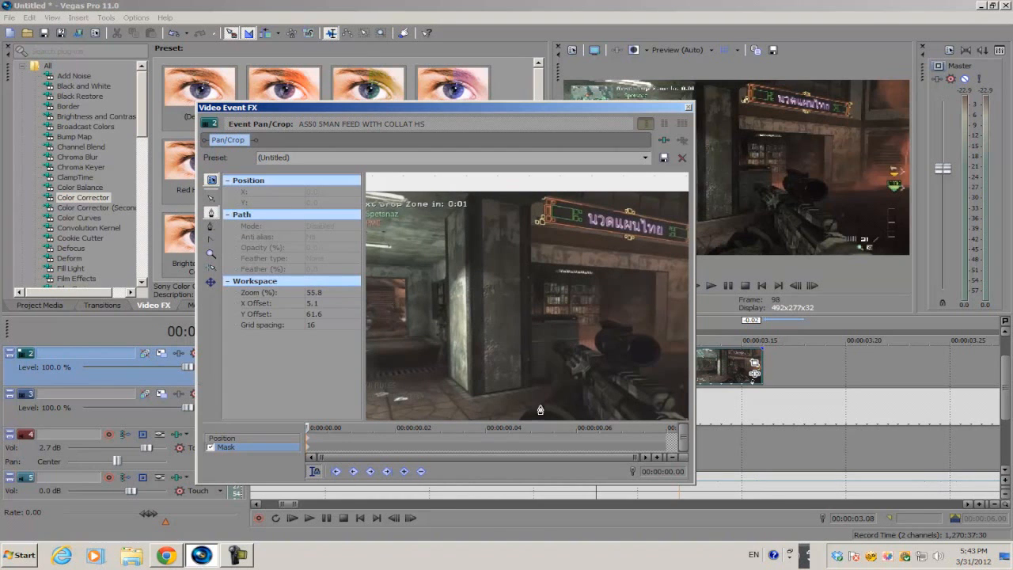
click(474, 395)
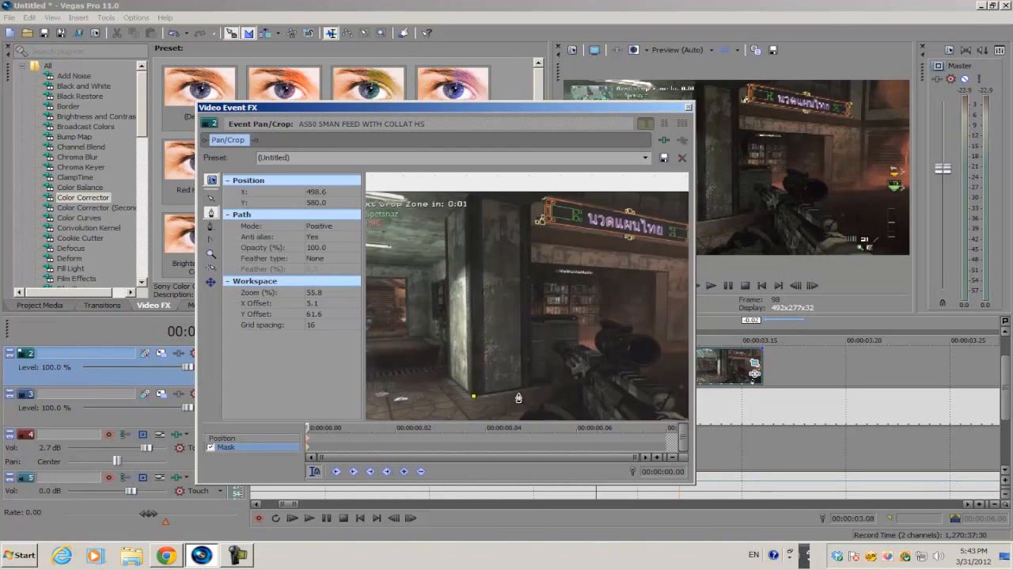
click(533, 390)
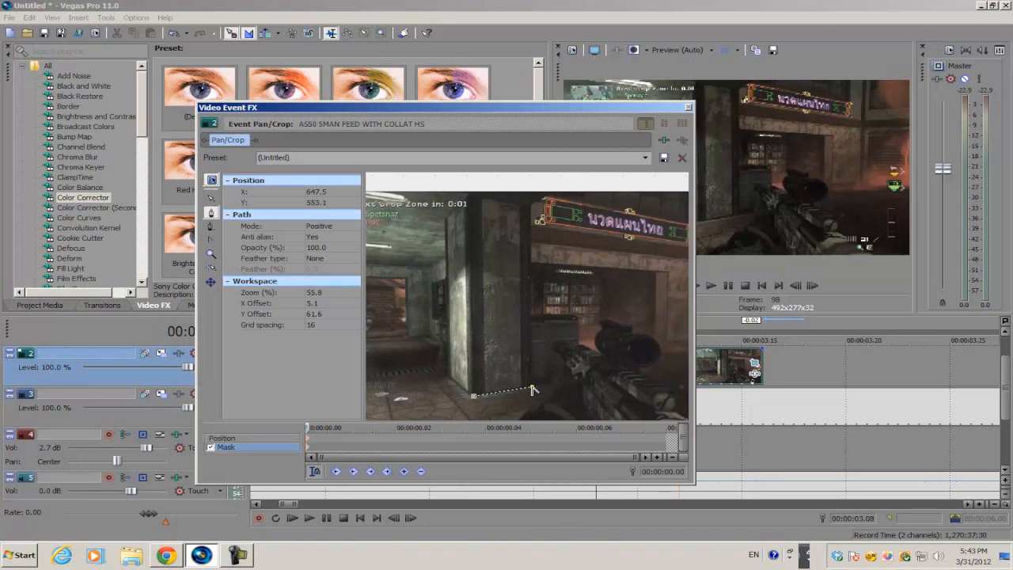
click(531, 205)
click(471, 194)
click(474, 396)
Set the pillar mask's feather type to Both and its feather to 2%, and close the Video Event FX window
click(328, 258)
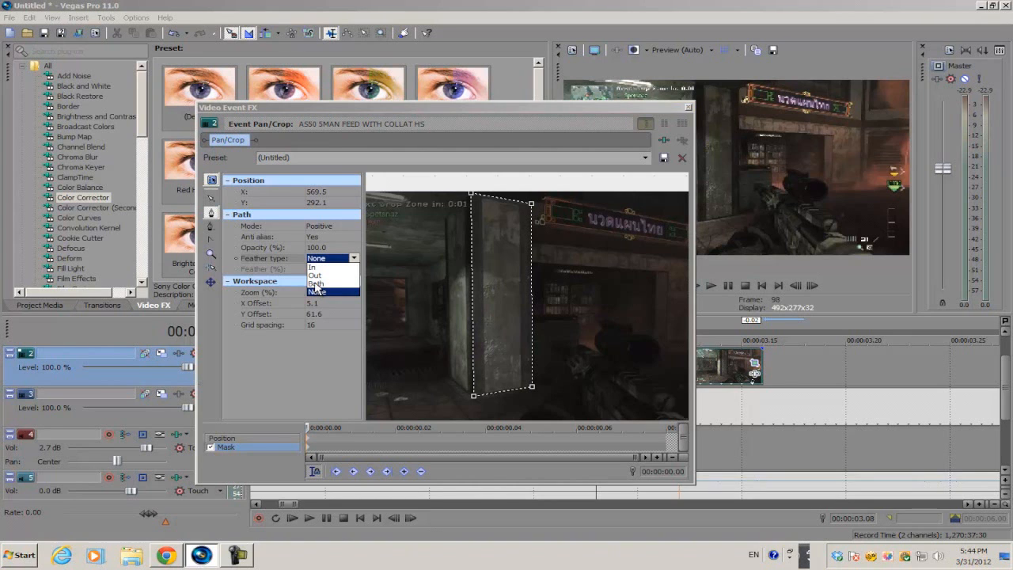
click(315, 284)
click(319, 269)
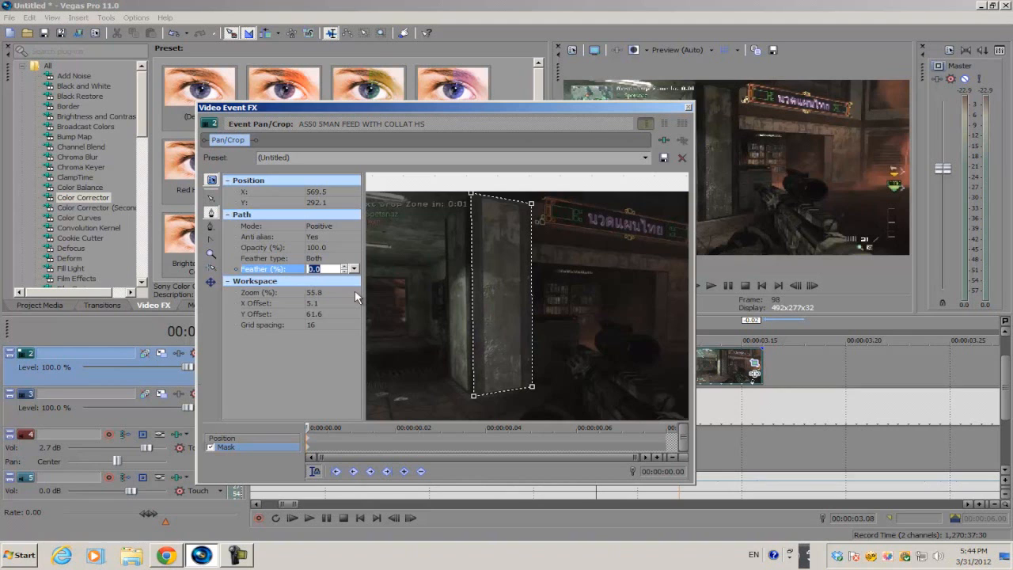
text(2)
key(Return)
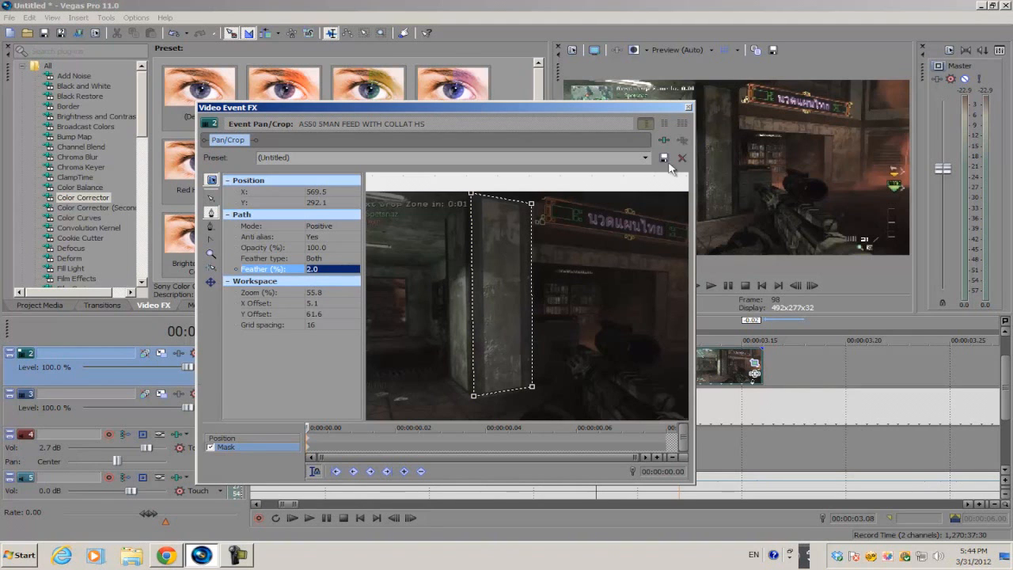
click(688, 107)
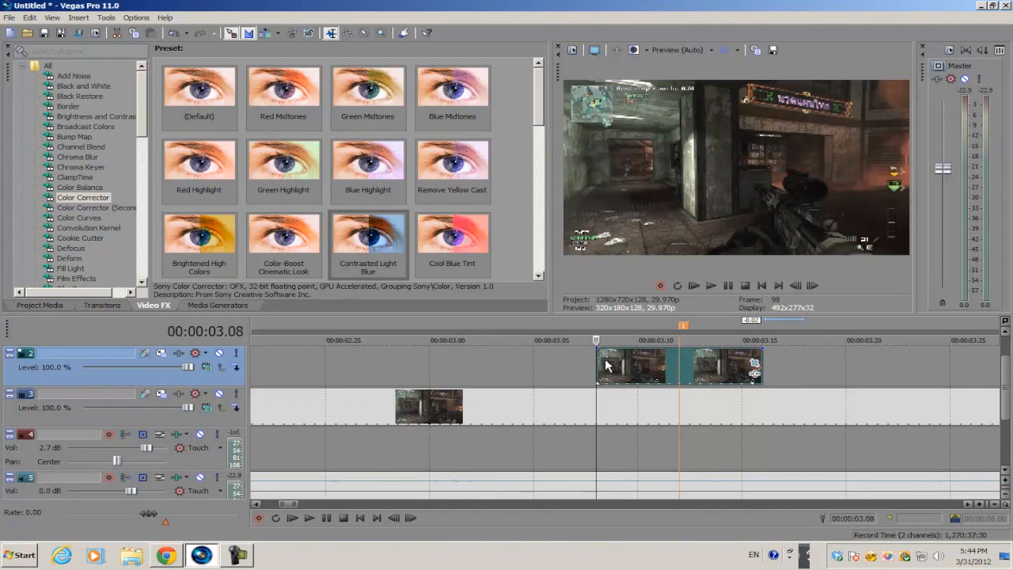
Try a short fade-in at the start of the masked pillar clip
mouse_move(598, 349)
mouse_down()
mouse_move(622, 353)
mouse_move(608, 363)
mouse_up()
mouse_move(599, 349)
mouse_down()
mouse_move(625, 351)
mouse_move(595, 360)
mouse_up()
scroll(652, 365, down, 1)
scroll(581, 376, up, 1)
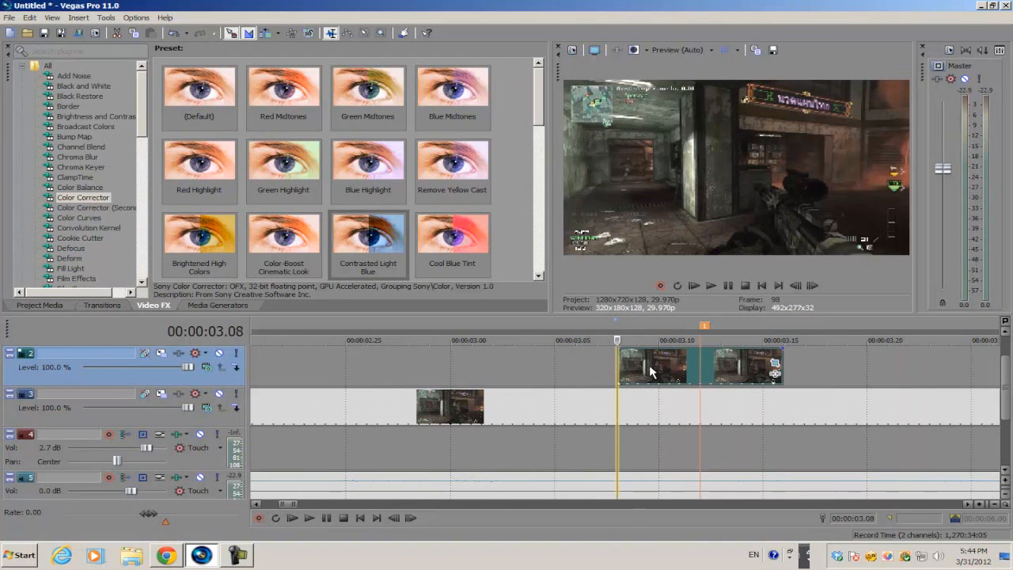
In the masked pillar clip's Pan/Crop, add a position keyframe at frame 3 with the crop frame shrunk to about 1,062 × 597
scroll(665, 372, down, 3)
scroll(664, 368, up, 3)
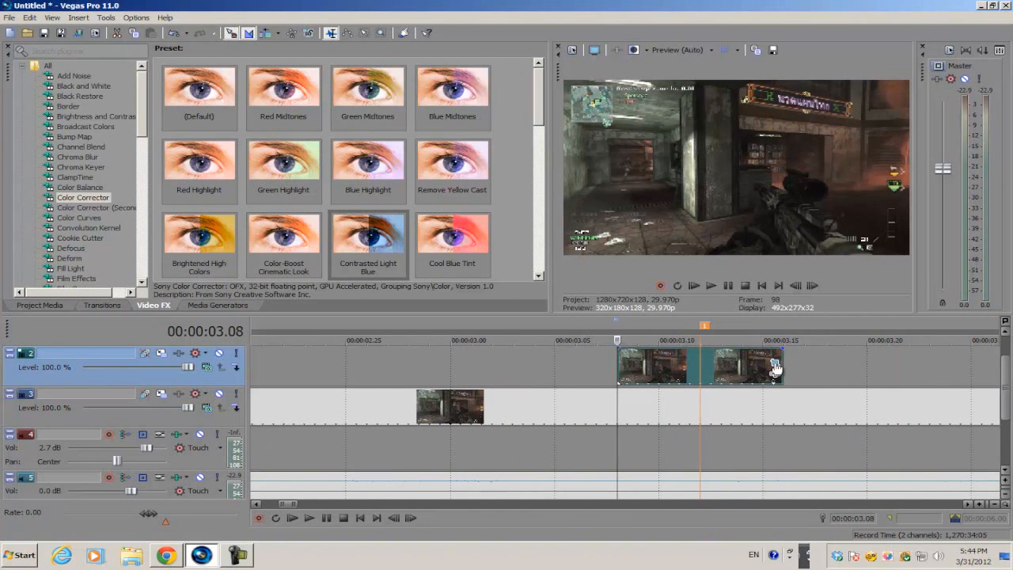
click(776, 364)
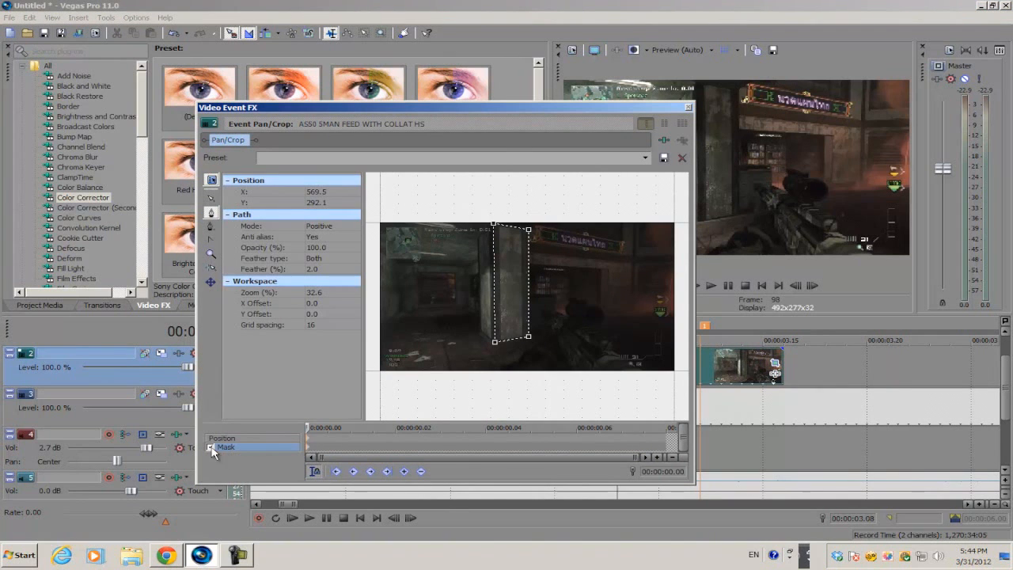
click(308, 439)
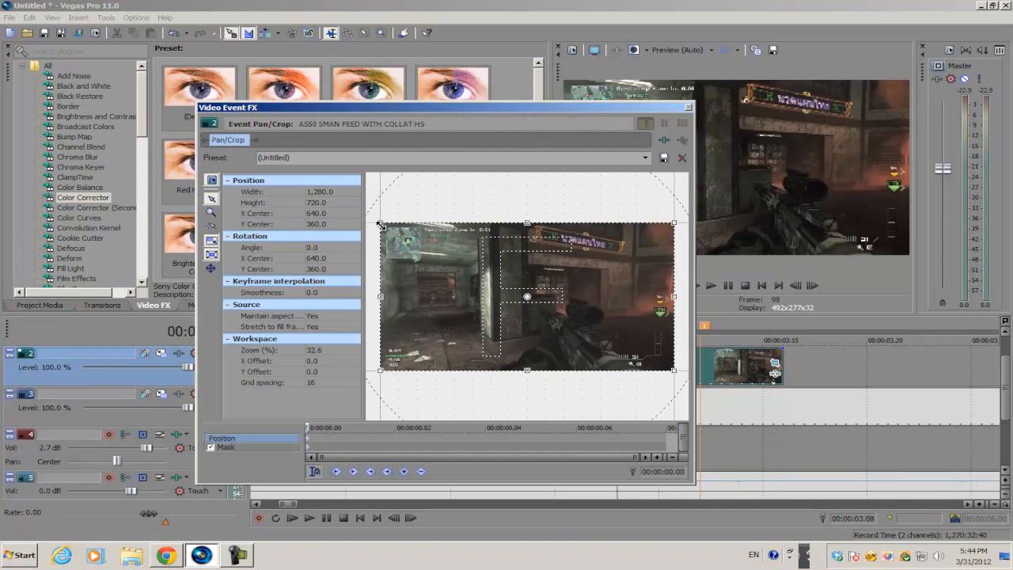
drag(313, 428, 459, 434)
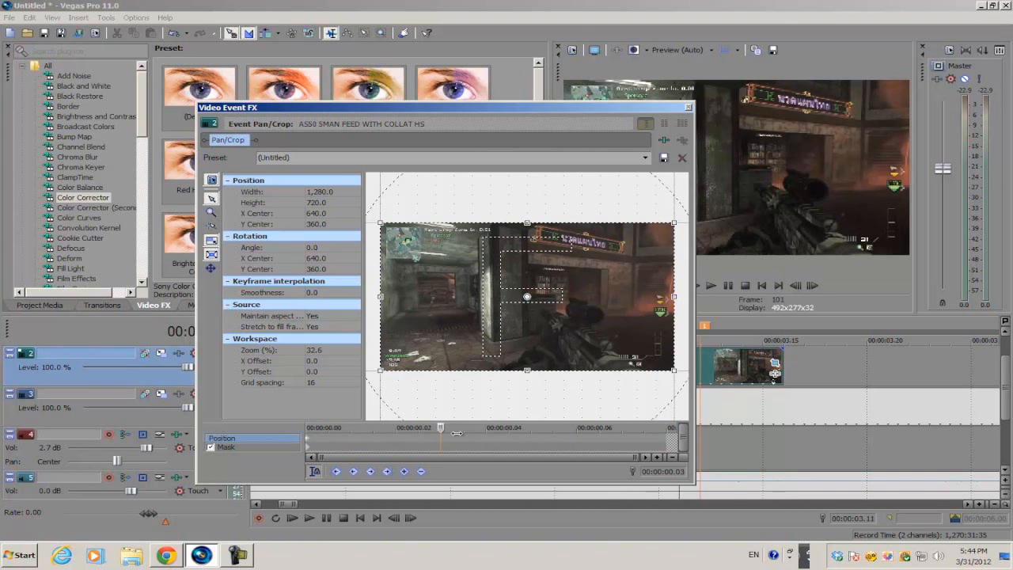
drag(600, 103, 656, 131)
drag(493, 442, 467, 450)
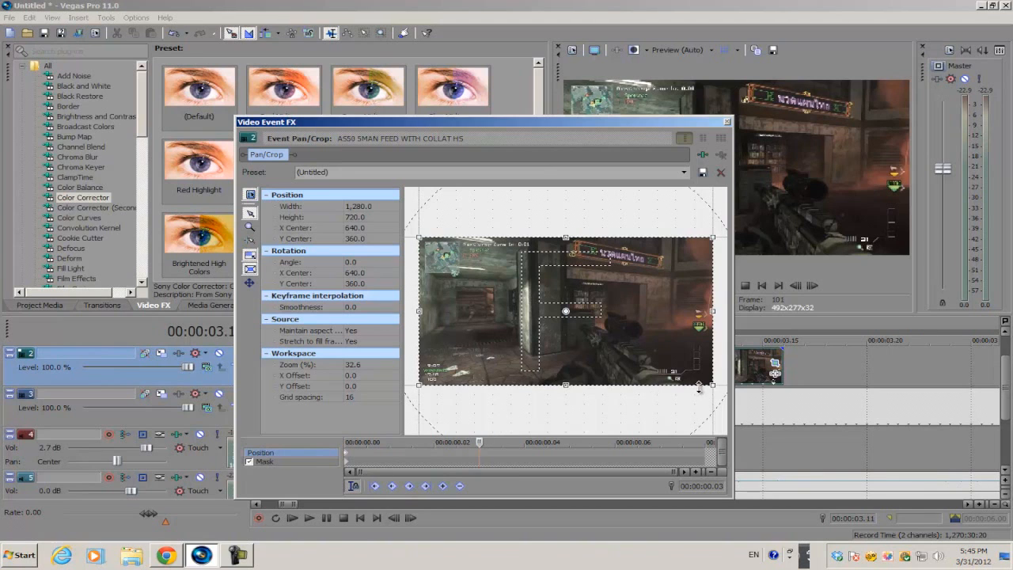
drag(713, 384, 695, 369)
Shift the pillar clip's crop frame at frame 3 to a centre of about X 612, Y 394, keeping the preview uncovered
drag(638, 122, 446, 153)
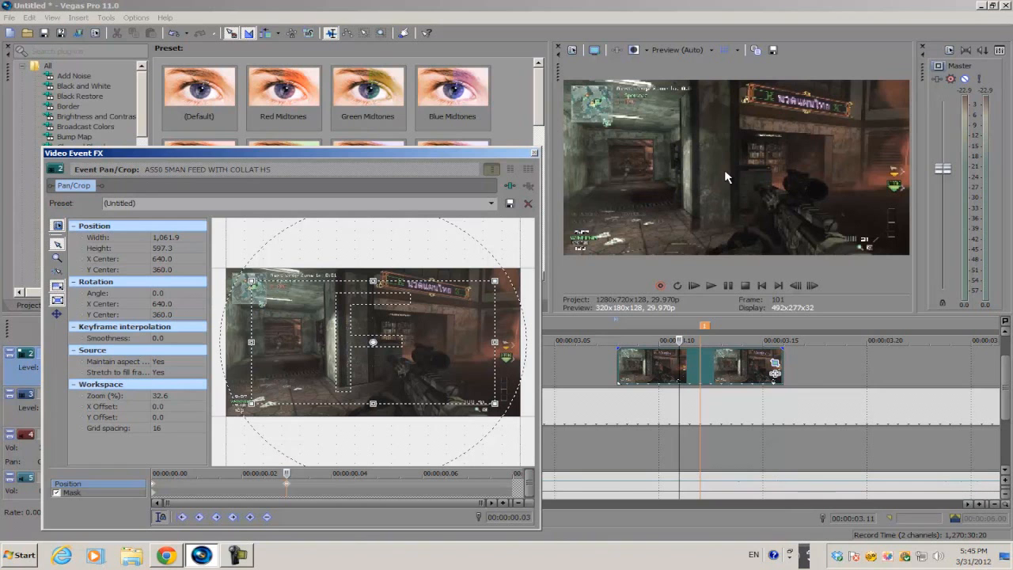
mouse_move(329, 152)
mouse_down()
mouse_move(438, 148)
mouse_move(326, 134)
mouse_up()
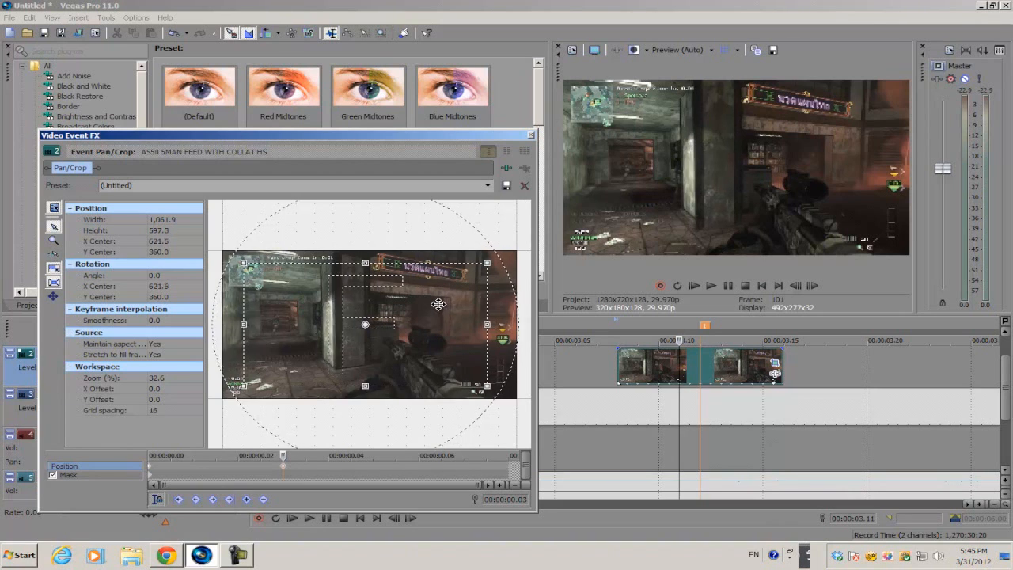
drag(442, 304, 436, 311)
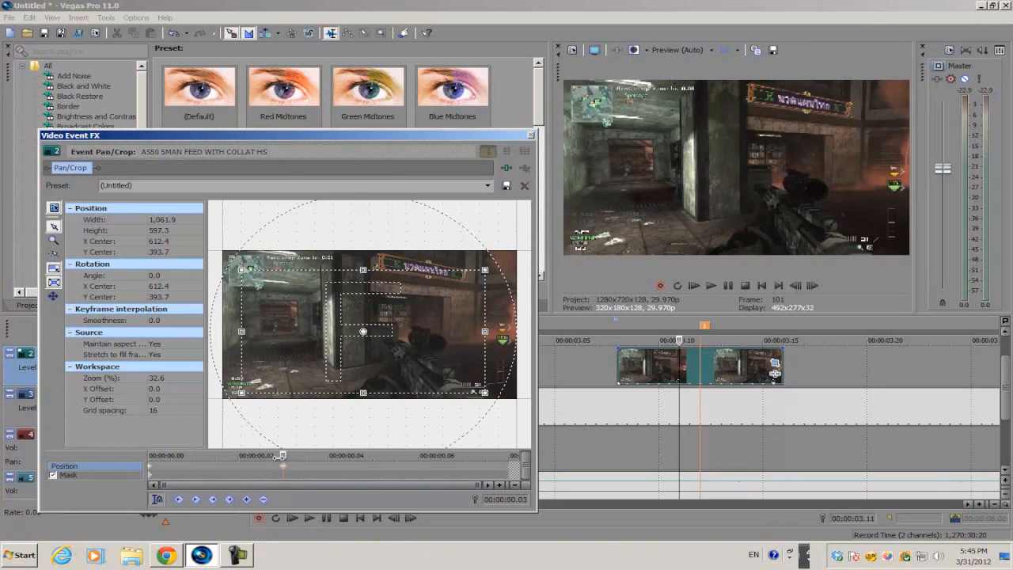
Restore the pillar clip's crop frame to the full 1,280 × 720 at its last frame and close the Video Event FX window
drag(283, 458, 509, 459)
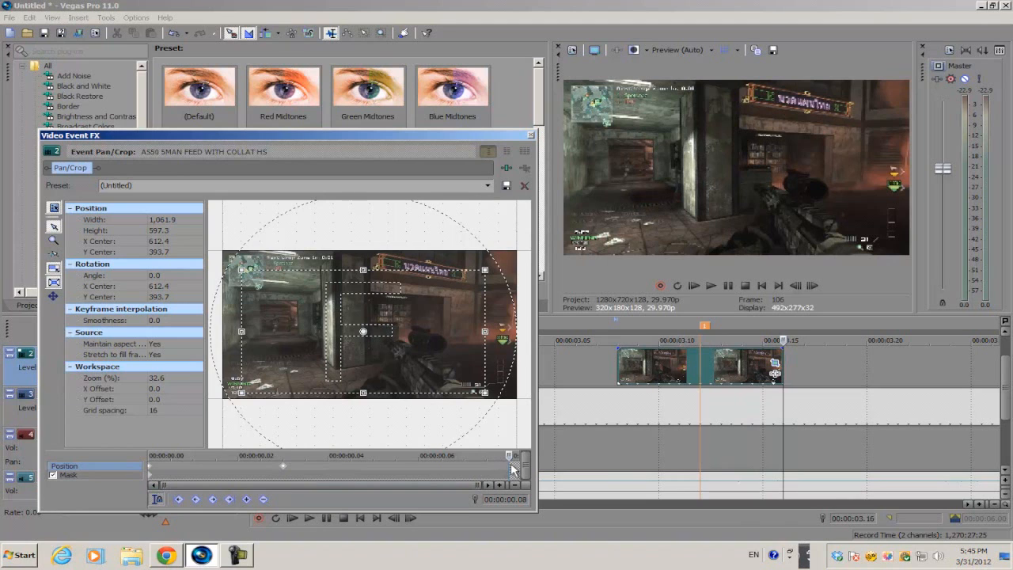
right_click(419, 310)
click(448, 324)
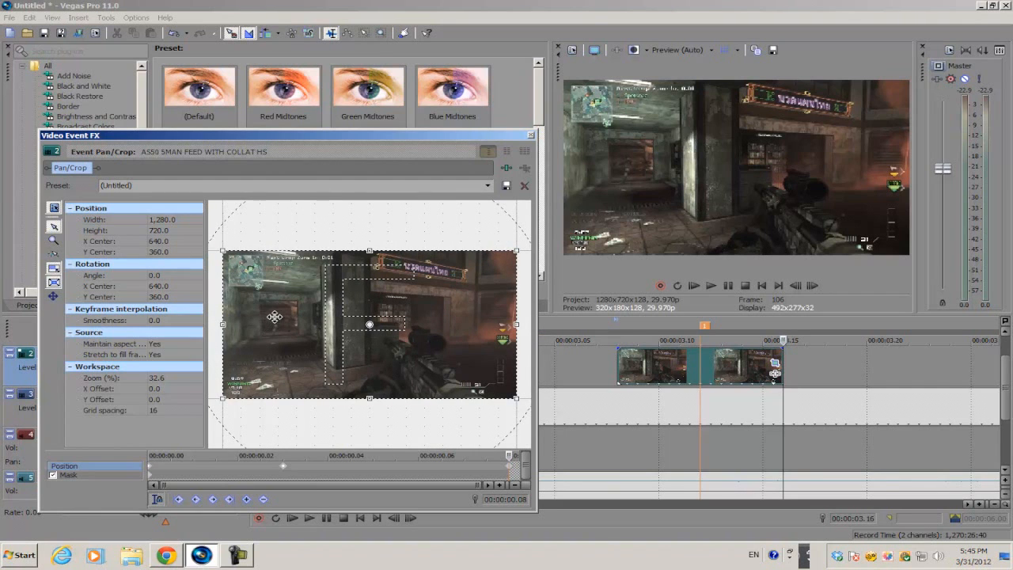
click(532, 137)
Select the time range 2.20 to 4.13 around the pillar clip and play it back to check the effect
drag(804, 331, 436, 299)
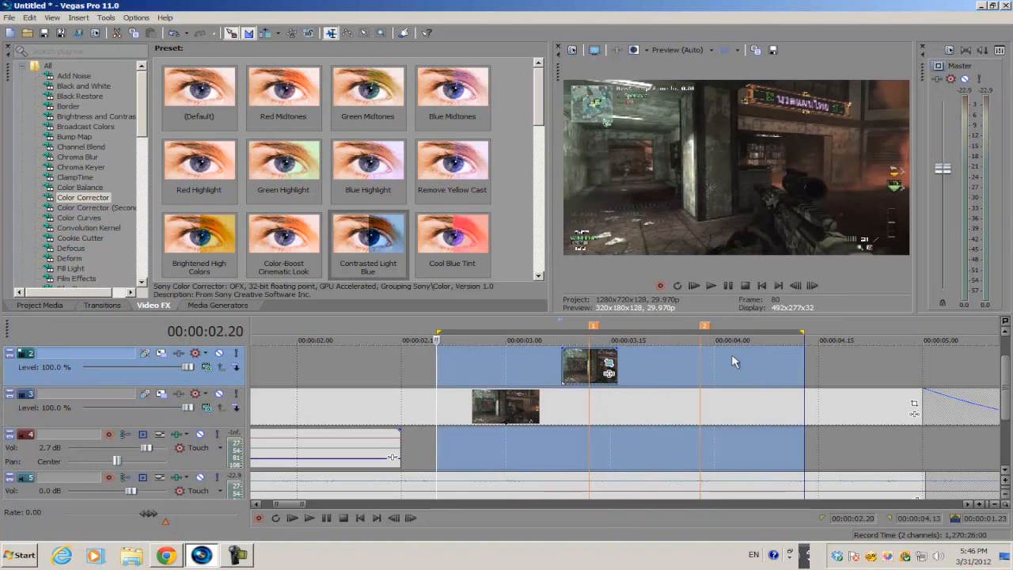
click(711, 287)
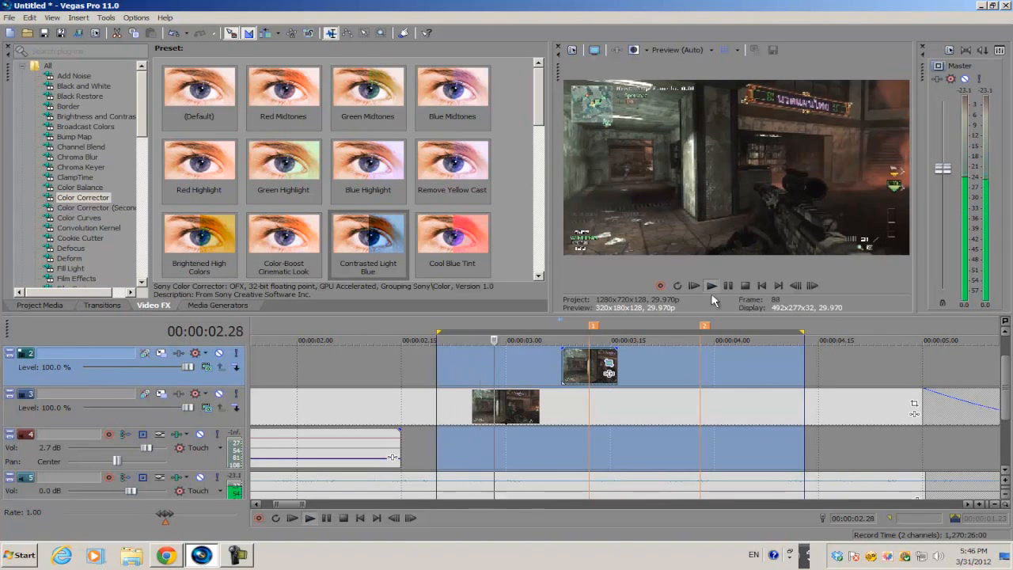
key(space)
key(space)
key(space)
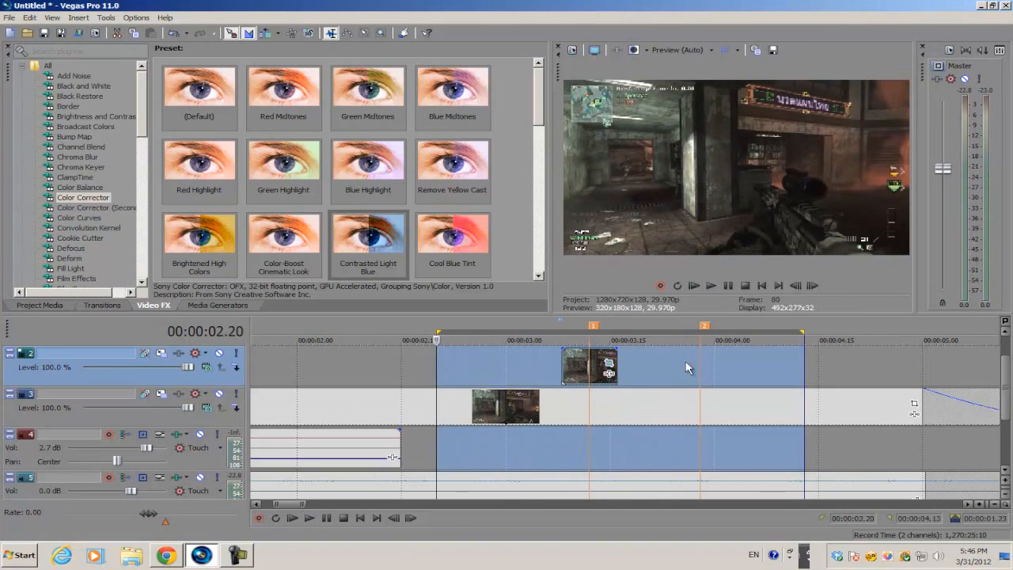
Split the original footage at 3.25 and at 4.02, around the second marker
click(687, 367)
scroll(626, 400, up, 3)
click(599, 415)
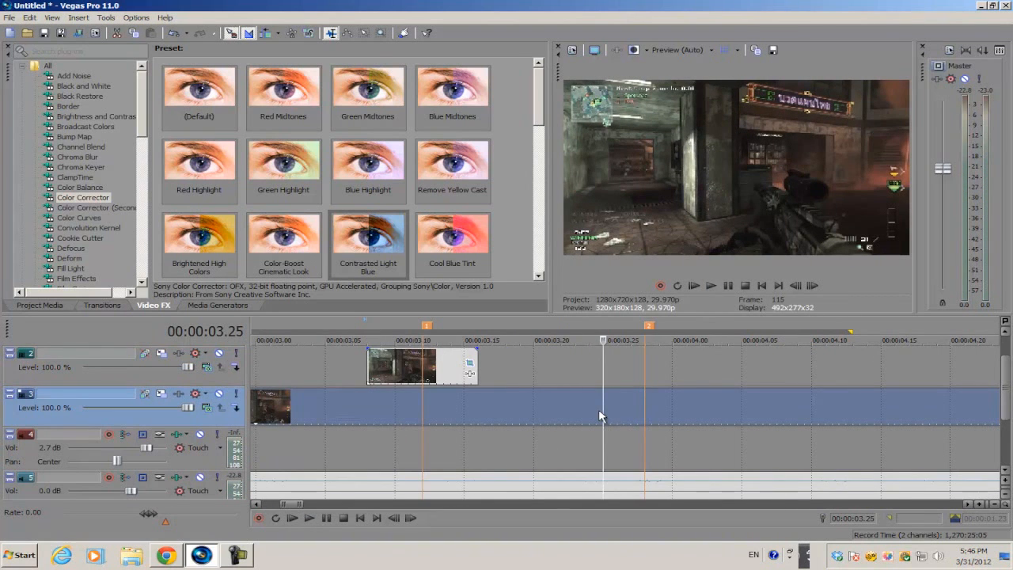
key(ctrl+v)
click(701, 406)
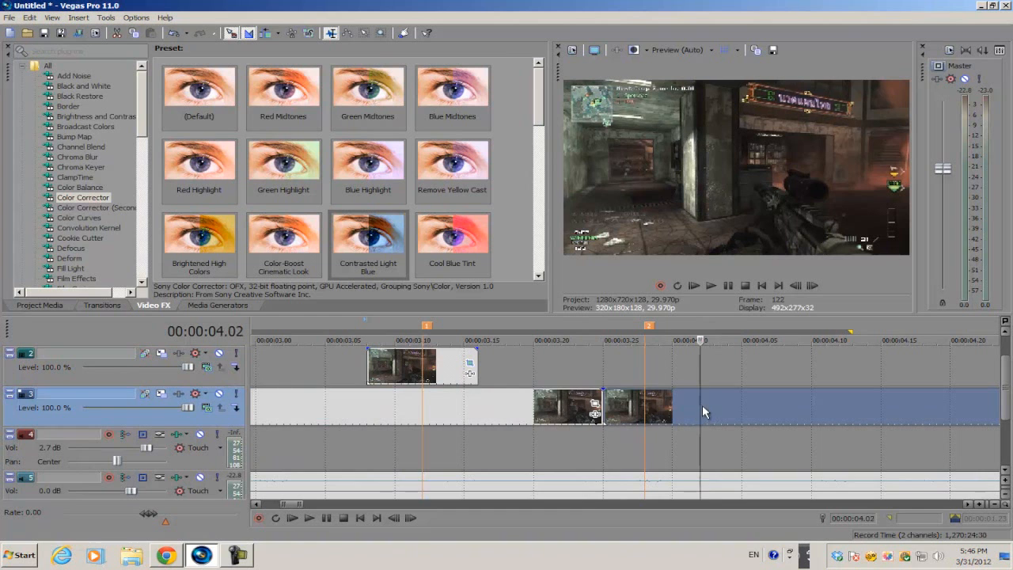
key(s)
Duplicate the short split segment onto the upper video track directly above the original and delete the surplus footage after it
drag(640, 408, 632, 367)
click(600, 360)
right_click(714, 366)
click(740, 179)
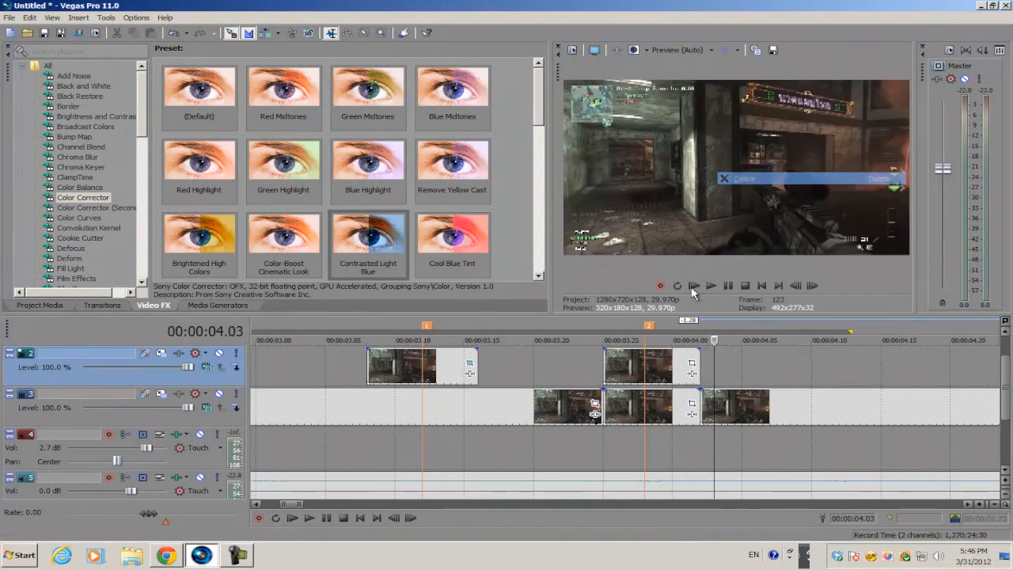
Open Event Pan/Crop for the second short upper clip and switch to its mask timeline
click(608, 369)
click(691, 363)
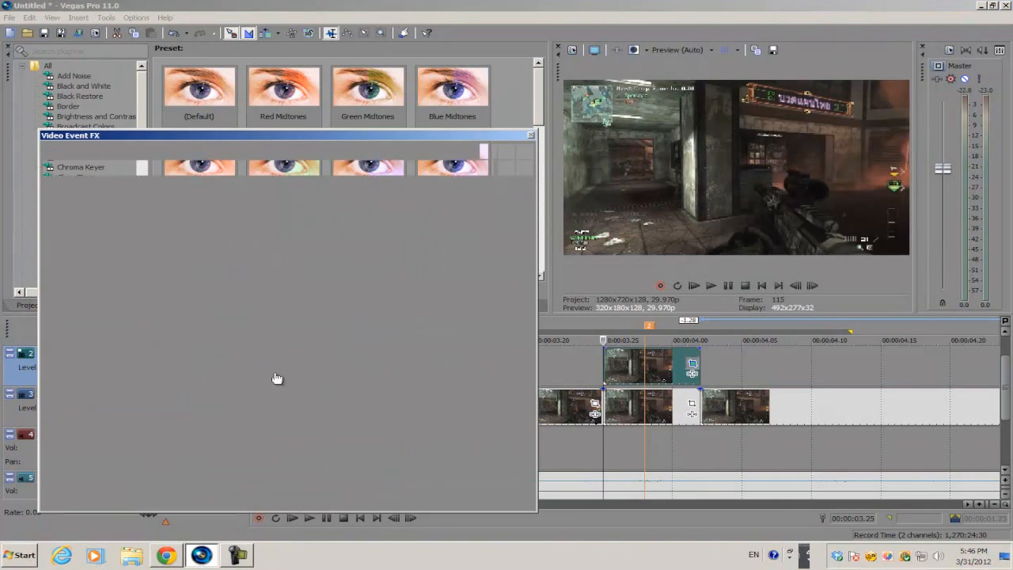
click(149, 474)
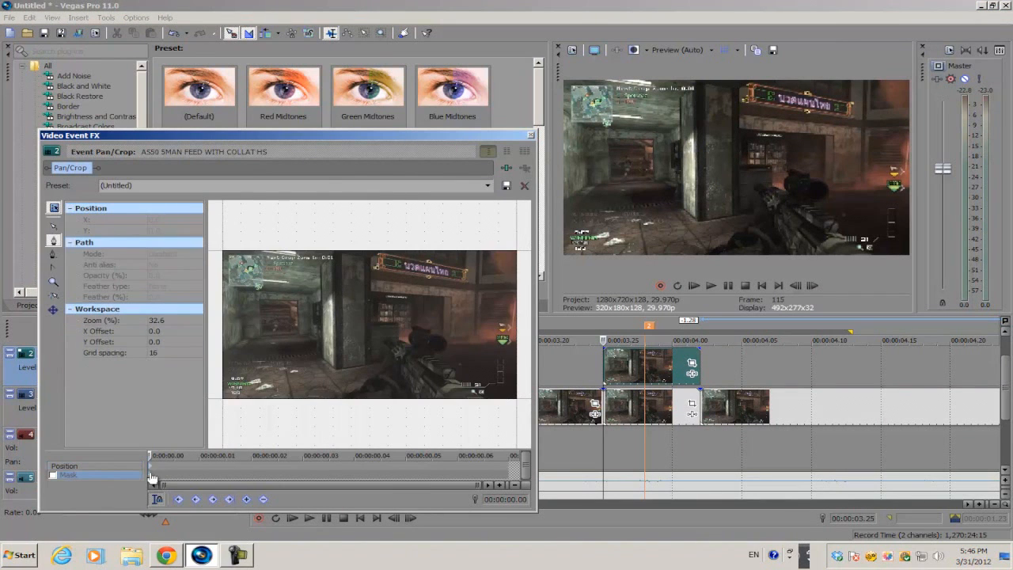
Draw a closed eight-point mask around the wall framing the far doorway, leaving the door opening outside the mask
scroll(285, 349, up, 4)
click(54, 226)
scroll(413, 335, up, 3)
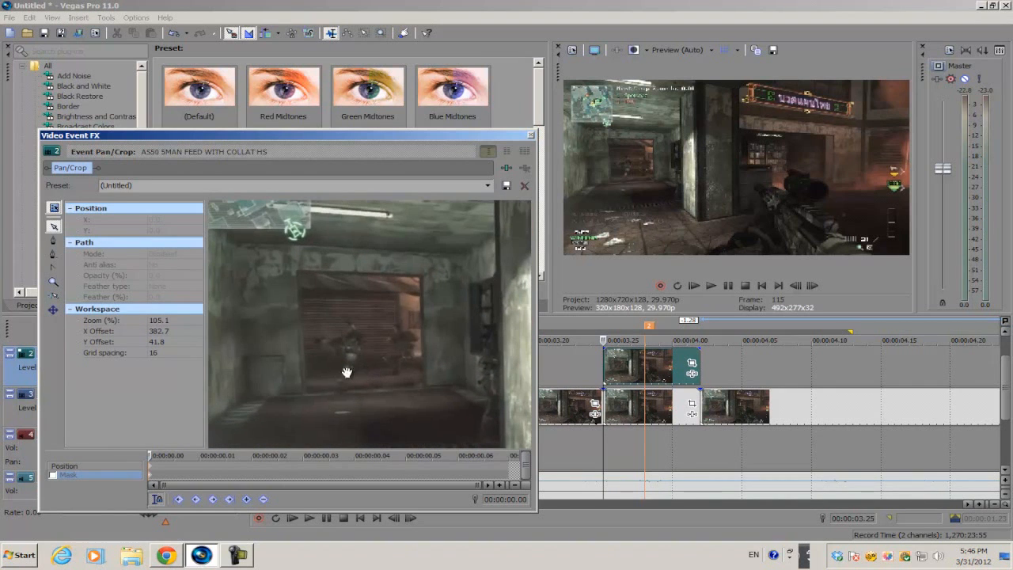
click(54, 240)
click(466, 385)
click(466, 255)
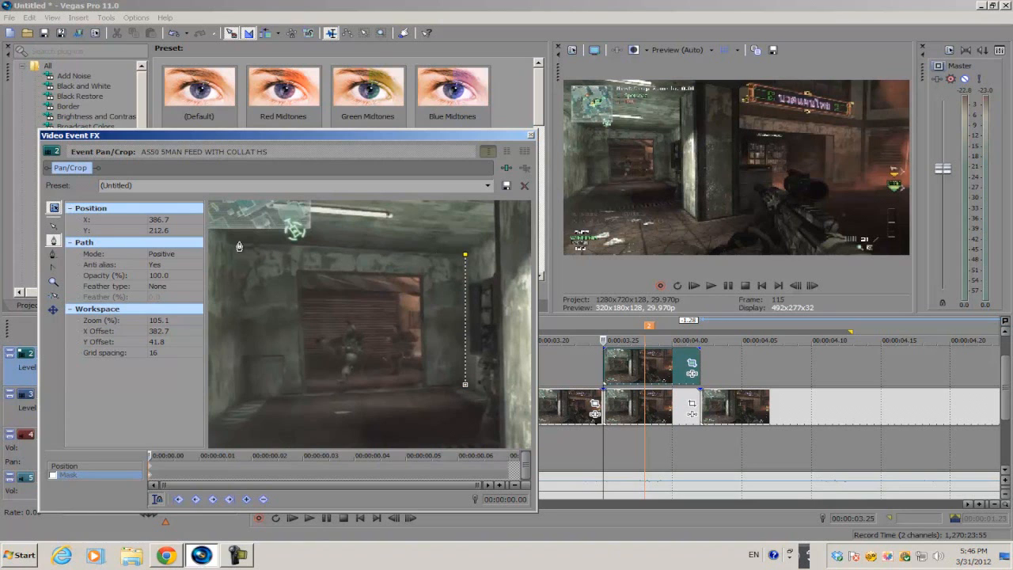
click(232, 243)
click(247, 396)
click(305, 393)
click(300, 274)
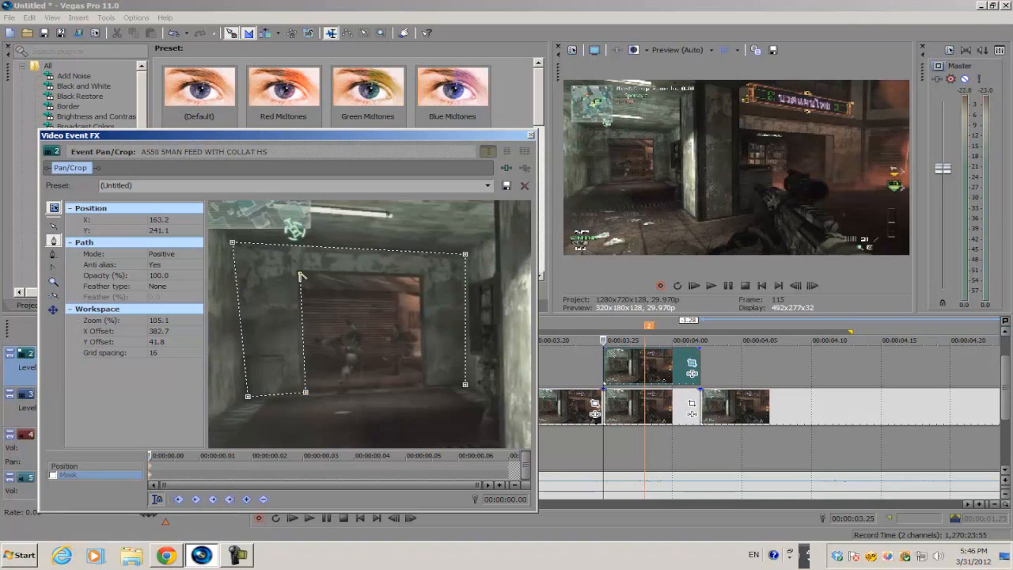
click(418, 278)
click(425, 386)
click(466, 386)
Set the doorway mask's feather type to Both and its feather to 2%
click(196, 285)
click(165, 310)
click(170, 286)
click(166, 319)
click(170, 298)
text(2)
key(Return)
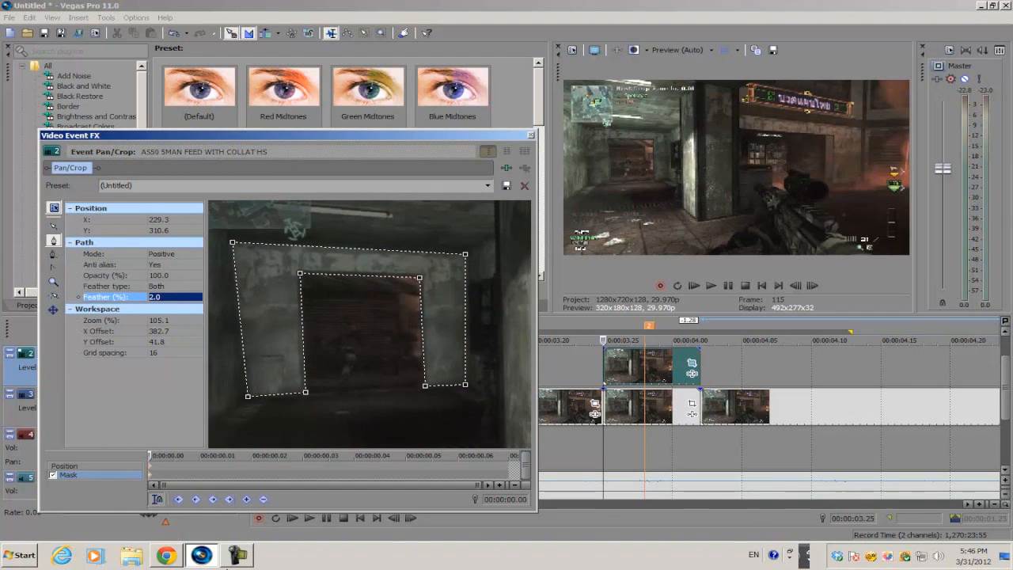
Add a position keyframe at frame 2 with the crop frame about 1,134 × 638, centred near X 599, Y 348, and close the window
click(145, 467)
scroll(312, 348, down, 3)
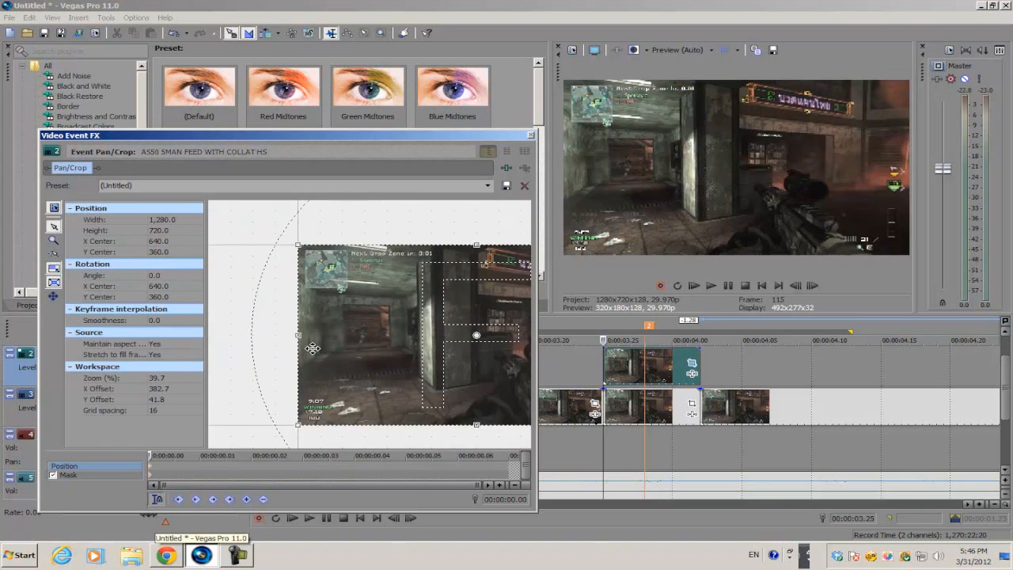
click(232, 462)
click(245, 462)
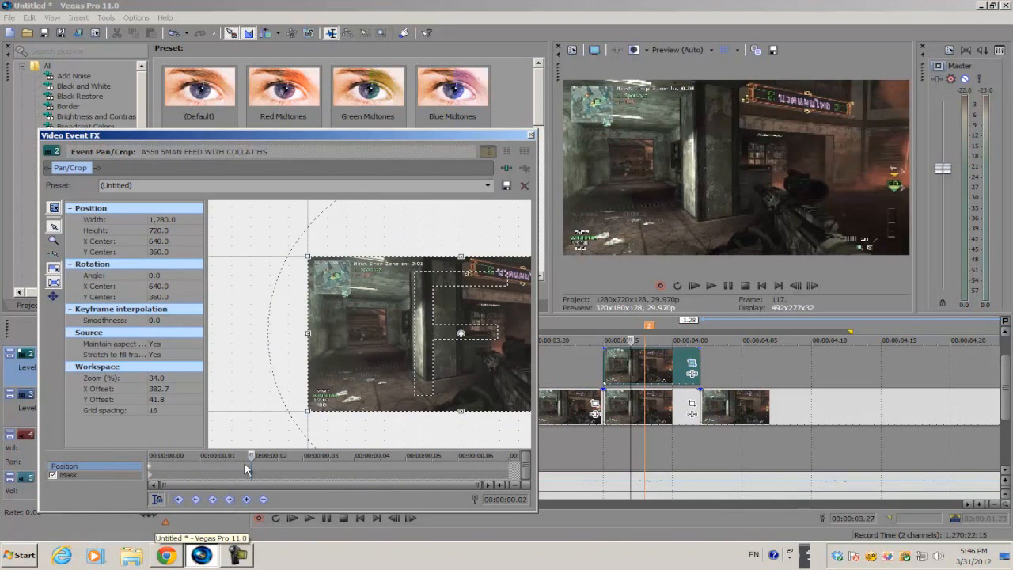
drag(307, 258, 327, 269)
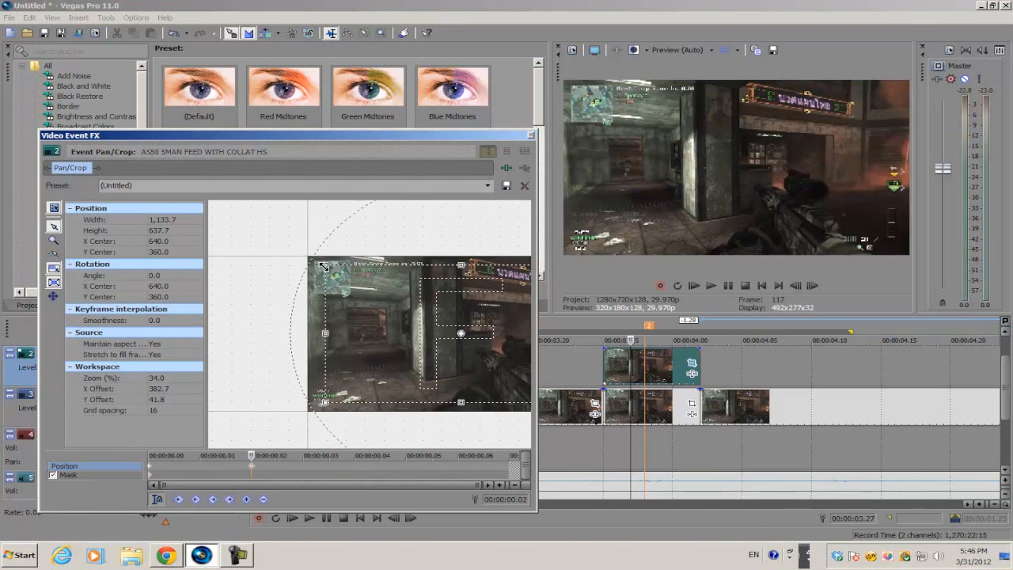
drag(418, 301, 408, 299)
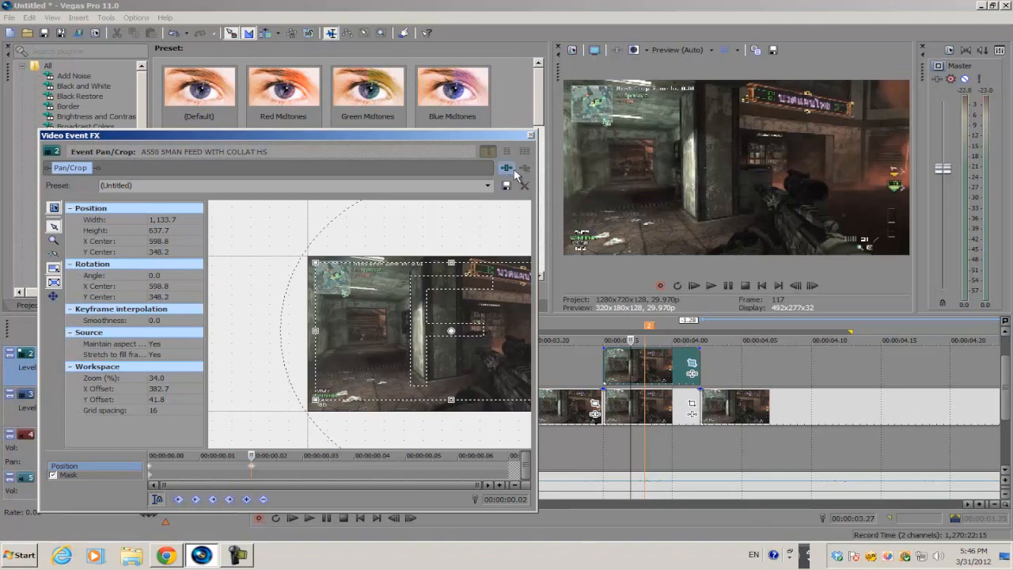
click(532, 137)
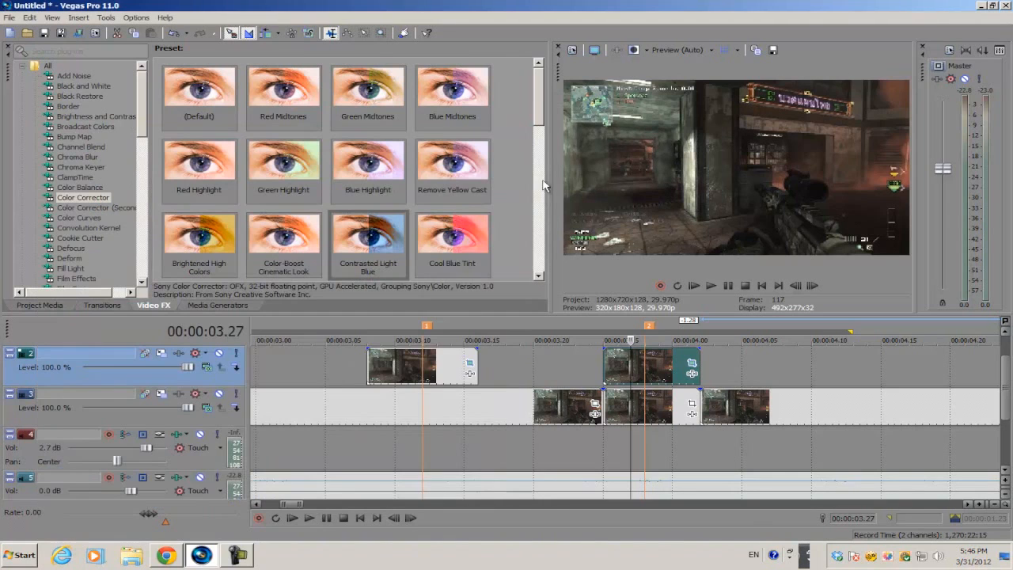
Restore the doorway clip's crop frame to the full 1,280 × 720 at its last frame and close the Video Event FX window
click(691, 363)
click(509, 463)
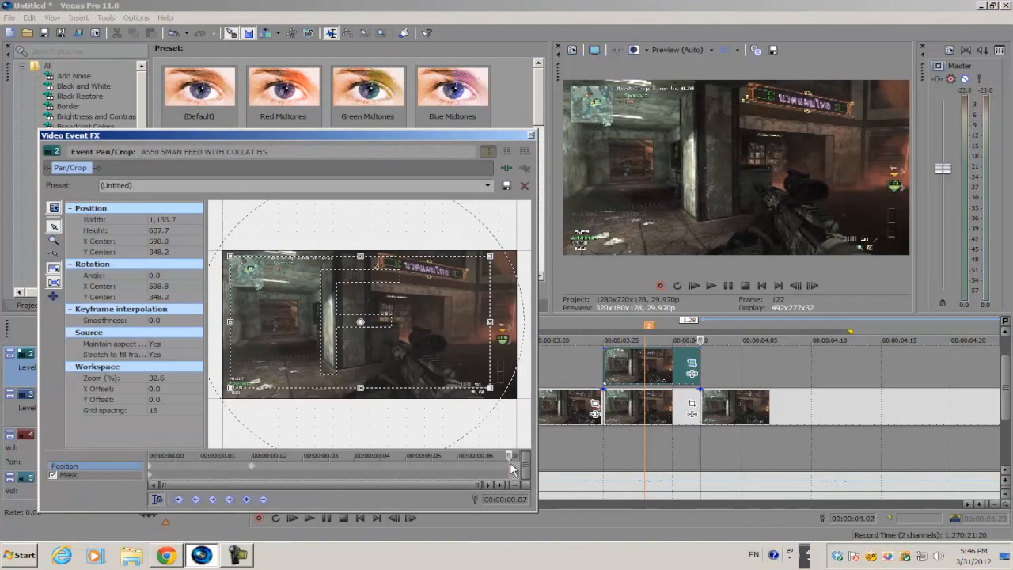
right_click(386, 323)
click(412, 332)
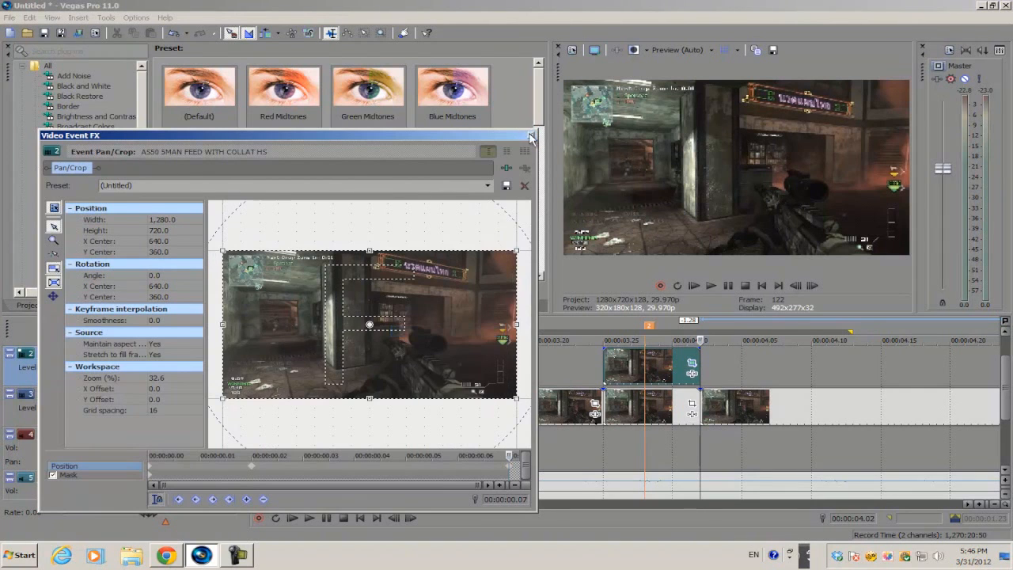
click(532, 135)
Select the time range 2.25 to 4.22 across both masked clips, enlarge the video preview and play the range
scroll(639, 390, down, 3)
drag(756, 333, 360, 346)
drag(550, 278, 457, 279)
key(space)
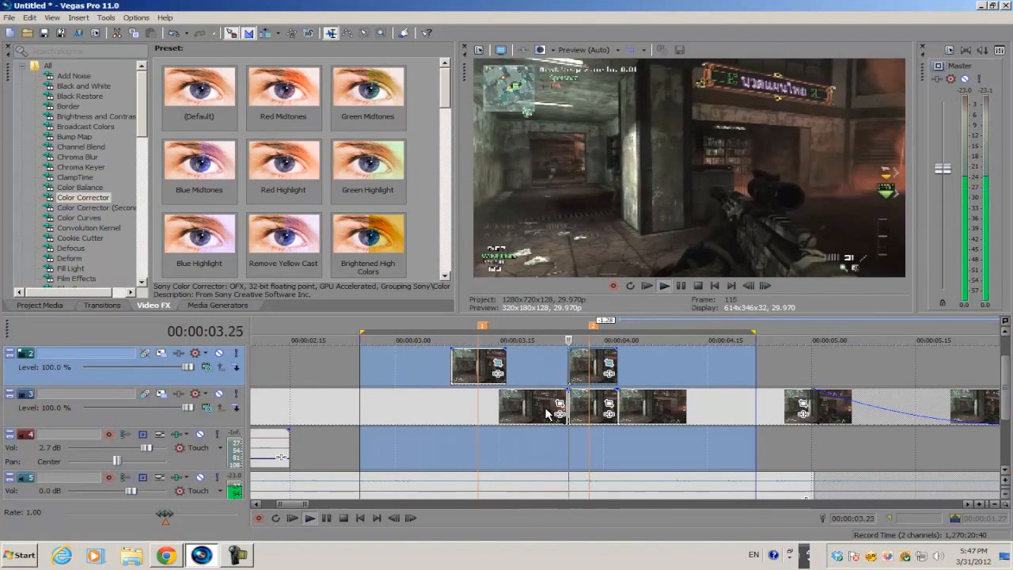
key(space)
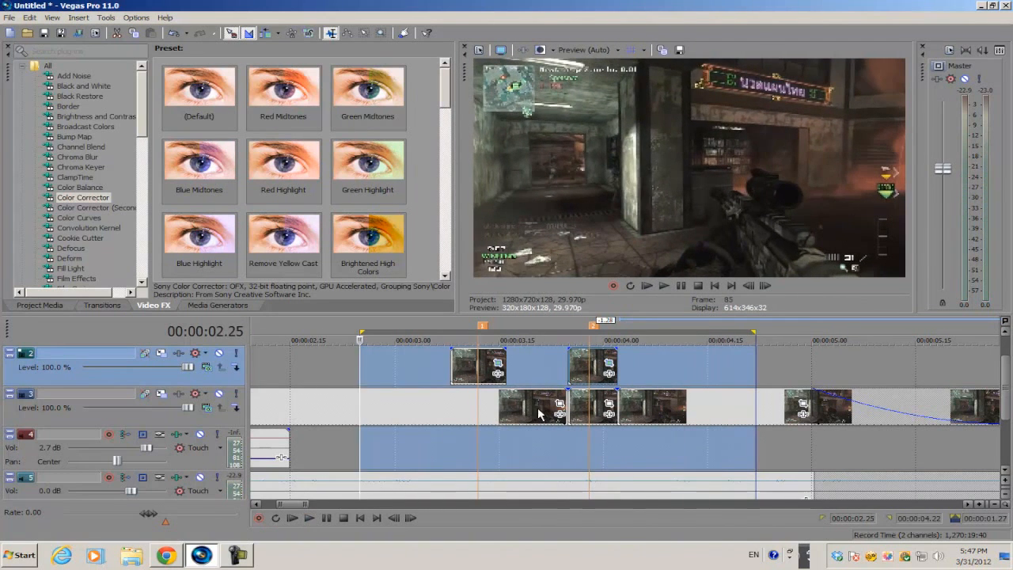